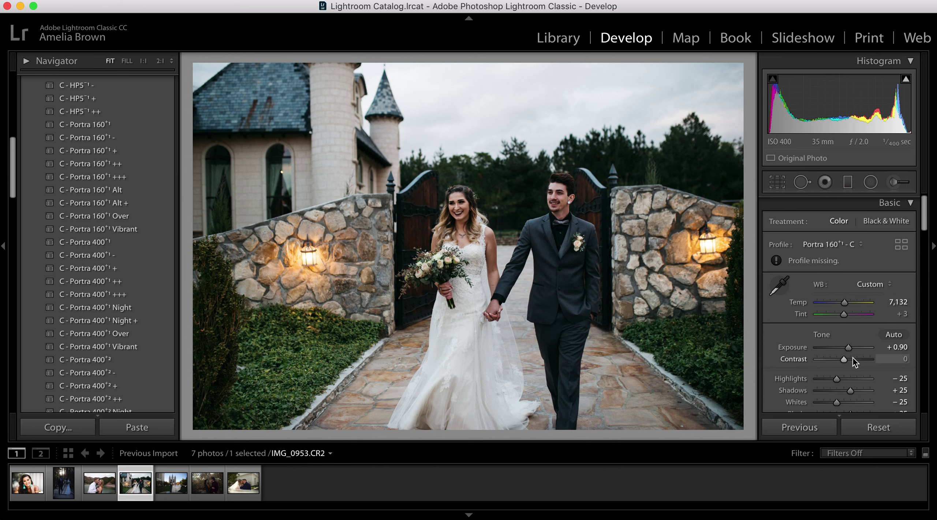
# Mute the greenery by setting saturation to Yellow -51 and Green -68, with luminance at Yellow +17 and Green +24
pyautogui.moveTo(848, 289); pyautogui.dragTo(827, 295)
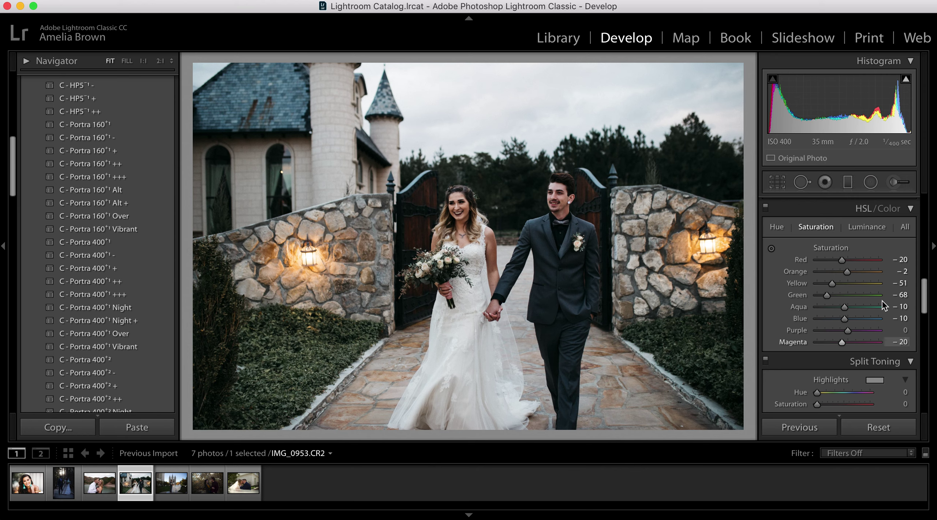
pyautogui.click(866, 227)
pyautogui.moveTo(844, 293)
pyautogui.mouseDown()
pyautogui.moveTo(852, 298)
pyautogui.moveTo(853, 284)
pyautogui.mouseUp()
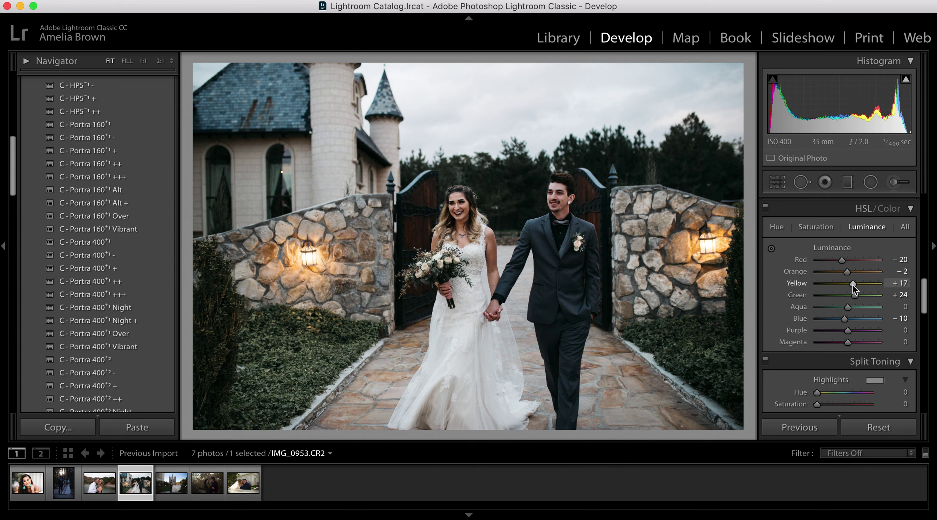
pyautogui.click(776, 227)
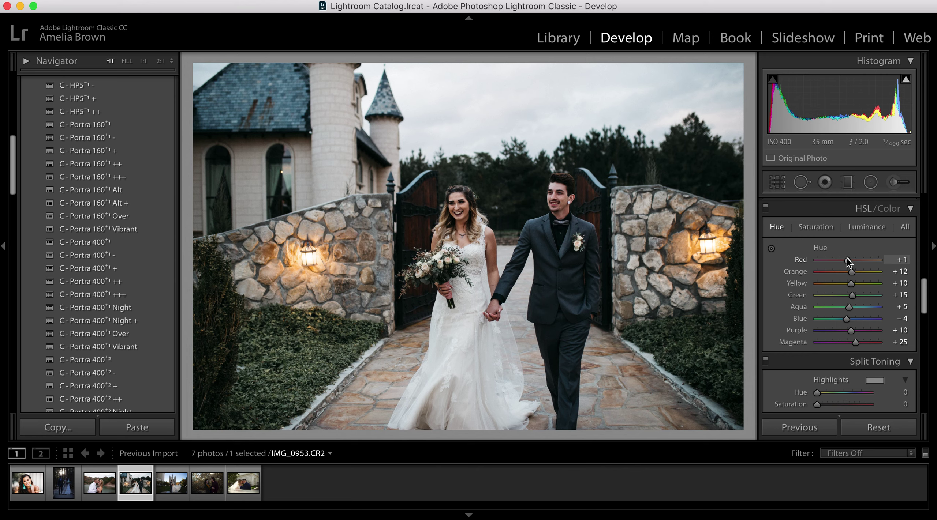
# Split-tone the shadows with hue 28 and saturation 6, and set the sharpening amount to 26
pyautogui.scroll(-5, 847, 262)
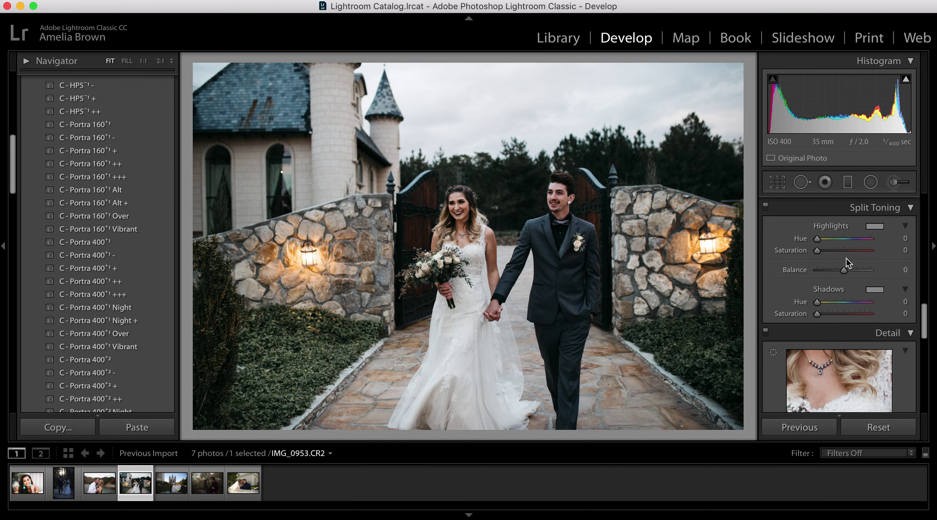
pyautogui.moveTo(818, 305); pyautogui.dragTo(822, 305)
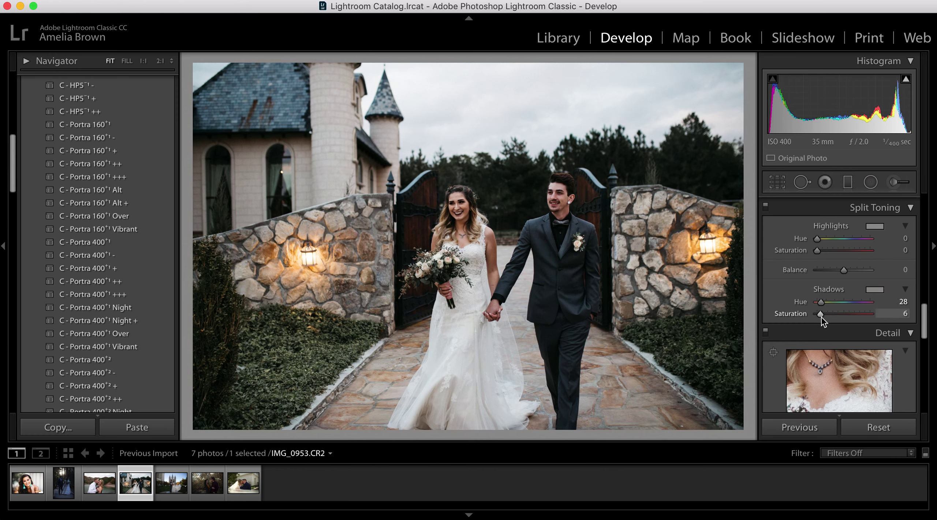
pyautogui.scroll(-4, 821, 318)
pyautogui.moveTo(817, 361); pyautogui.dragTo(824, 361)
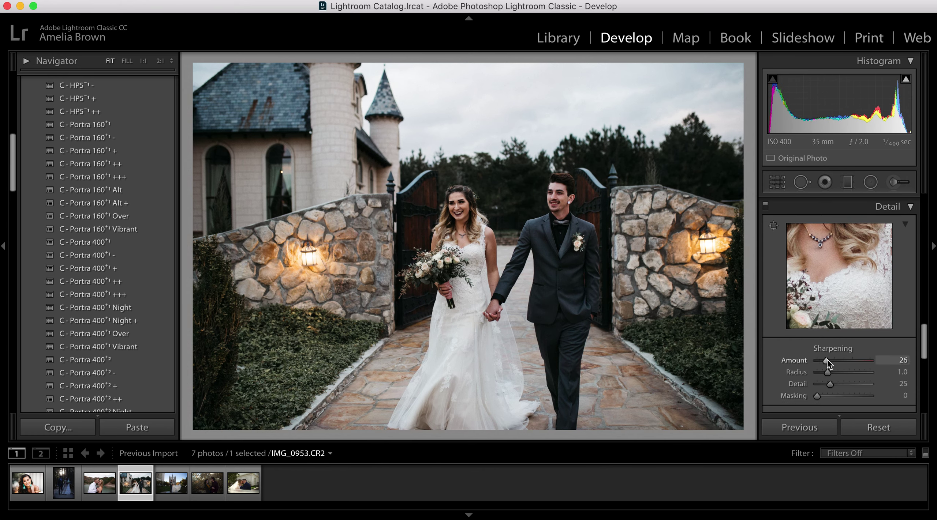
# Darken the photo's edges with a post-crop vignetting amount of -7
pyautogui.scroll(-5, 827, 360)
pyautogui.scroll(-4, 838, 278)
pyautogui.moveTo(844, 276); pyautogui.dragTo(842, 276)
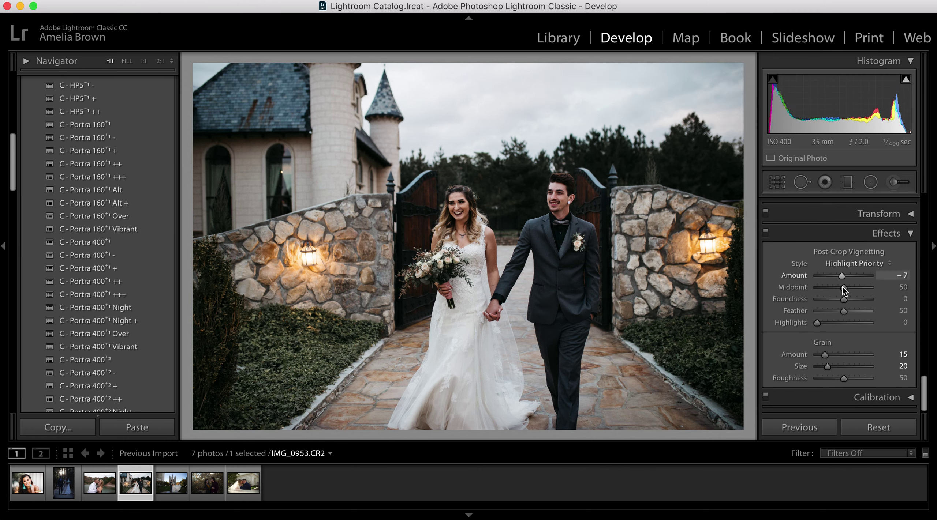
# Set the wedding photo's exposure to +1.15 and its white balance temperature to 7,425
pyautogui.scroll(15, 845, 322)
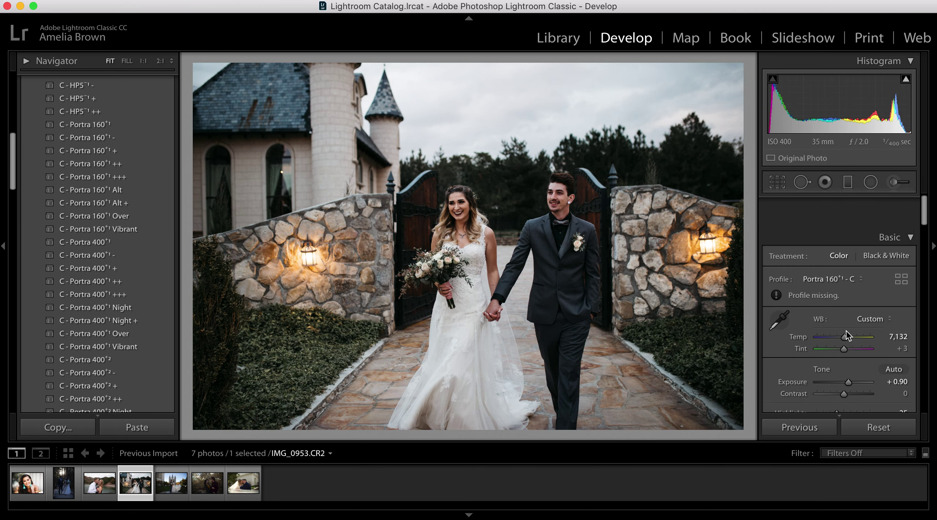
pyautogui.scroll(-1, 847, 336)
pyautogui.moveTo(848, 350); pyautogui.dragTo(850, 350)
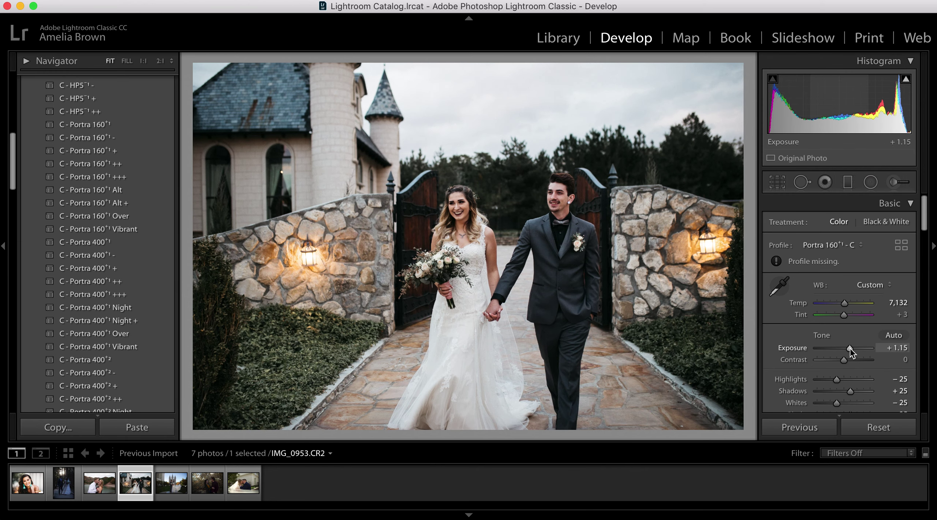
pyautogui.moveTo(846, 305); pyautogui.dragTo(847, 304)
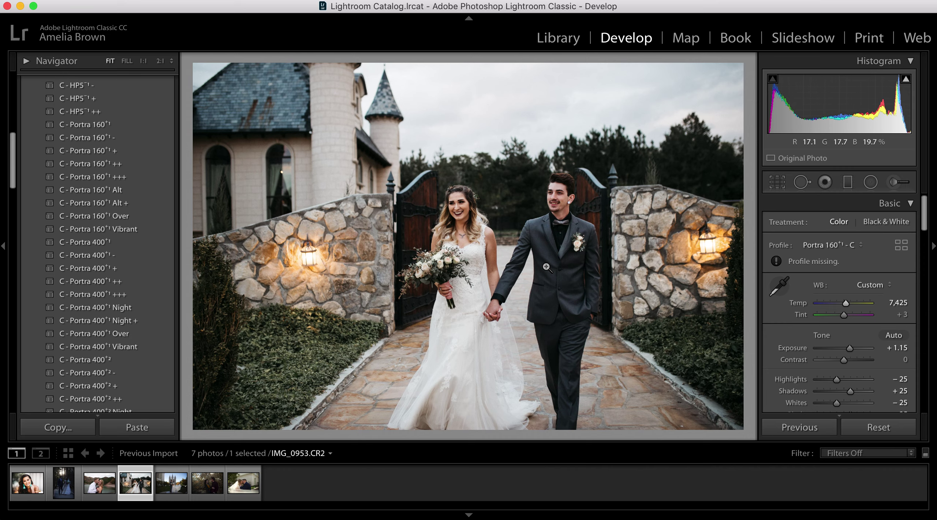
# Compare the wedding photo before and after the edits, both as a whole and at 1:1 on the bride's face
pyautogui.press('\\')
pyautogui.press('\\')
pyautogui.press('\\')
pyautogui.press('\\')
pyautogui.scroll(-5, 832, 339)
pyautogui.scroll(2, 832, 333)
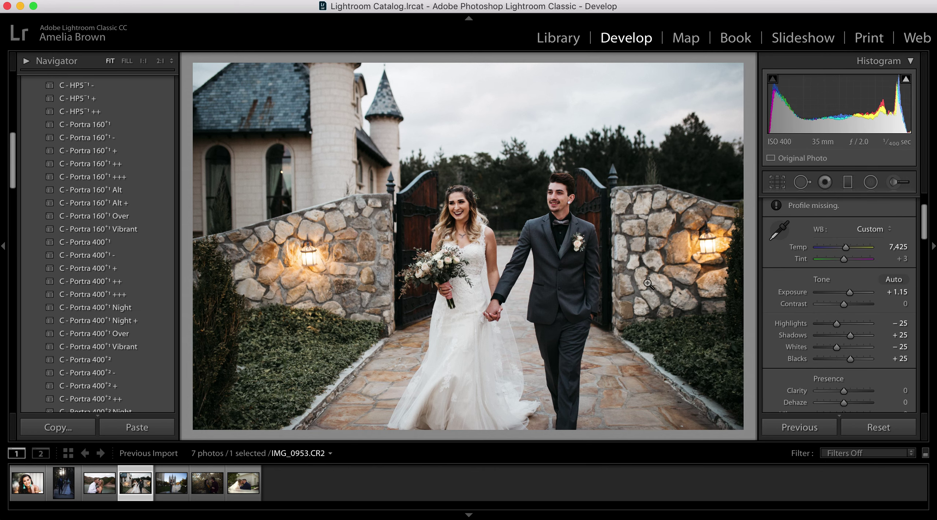
pyautogui.click(460, 220)
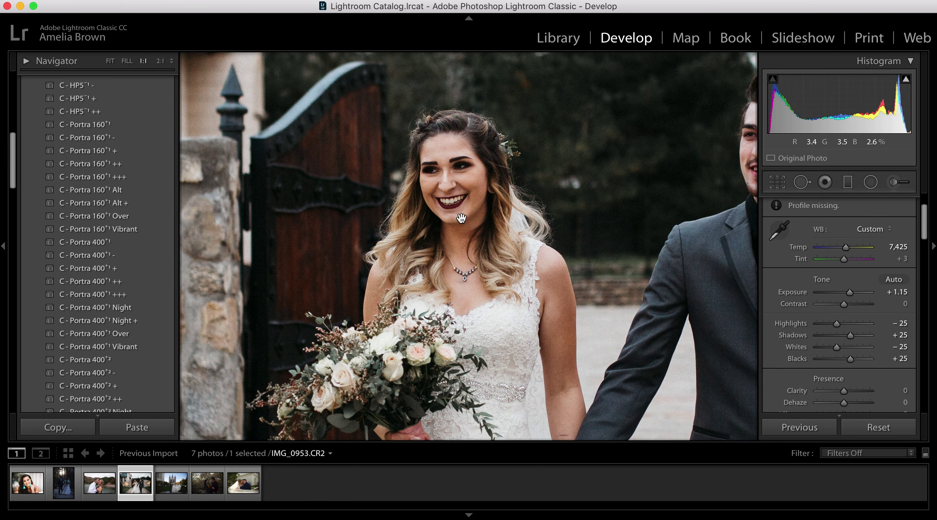
pyautogui.press('\\')
pyautogui.press('\\')
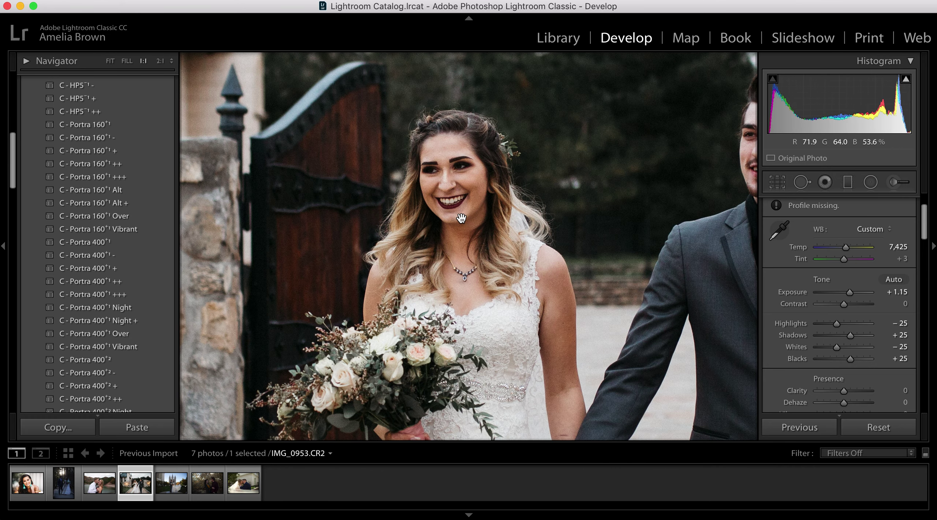
pyautogui.click(109, 61)
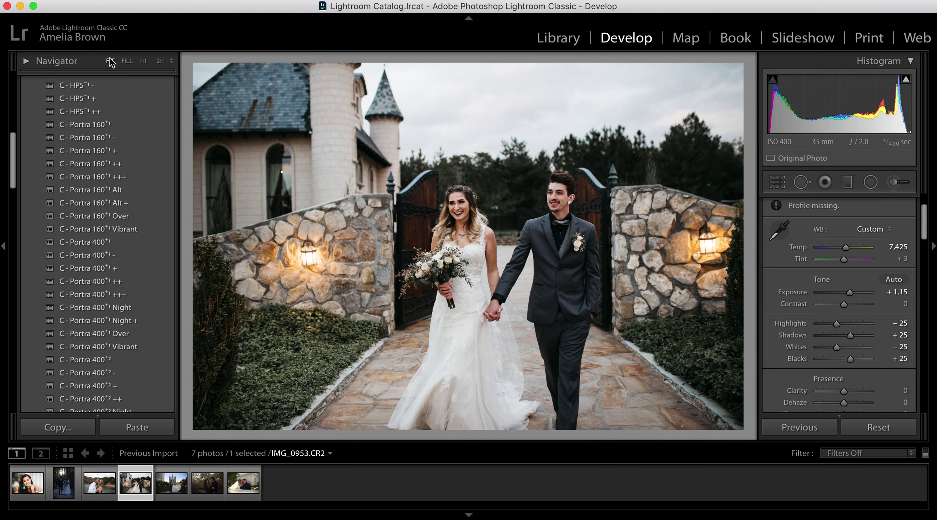
# Apply the C - Portra 160 preset to IMG_8194.CR2, set Shadows to +50 and Exposure to -0.25, and compare with the original
pyautogui.press('Left')
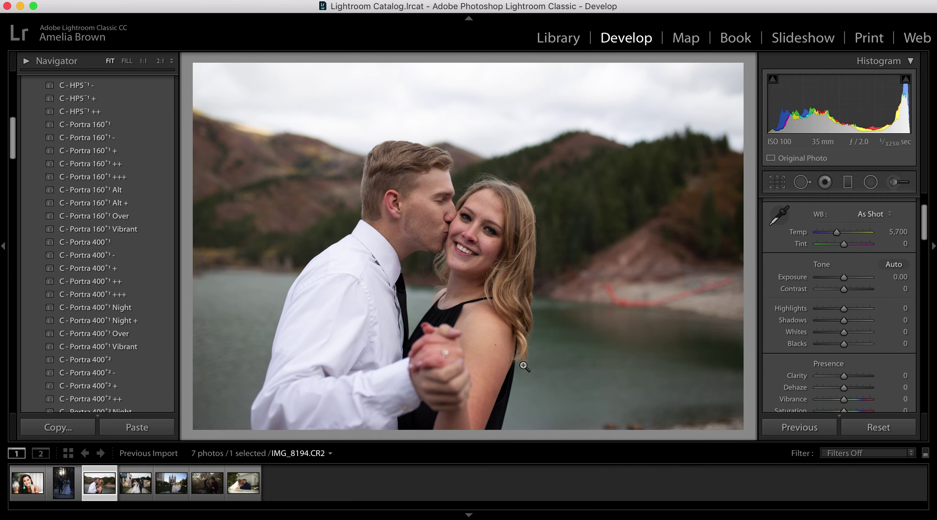
pyautogui.click(110, 125)
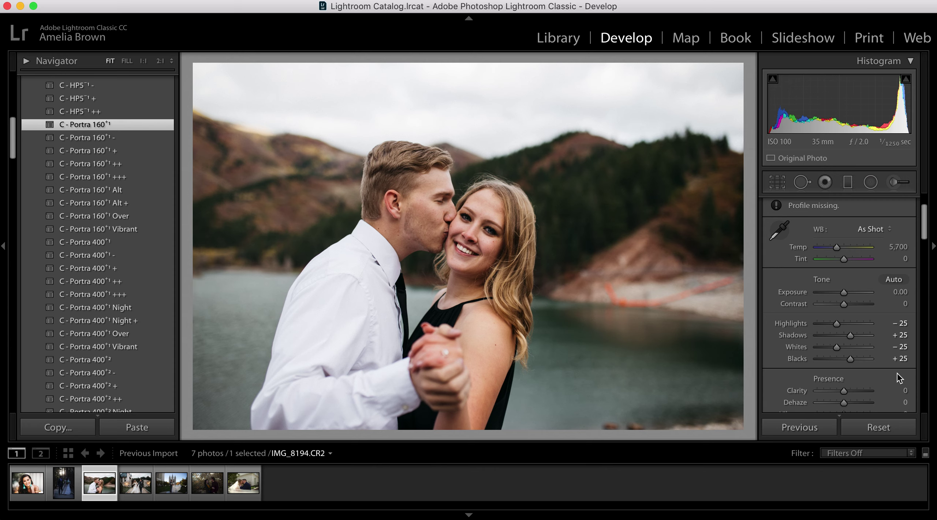
pyautogui.moveTo(852, 338); pyautogui.dragTo(859, 337)
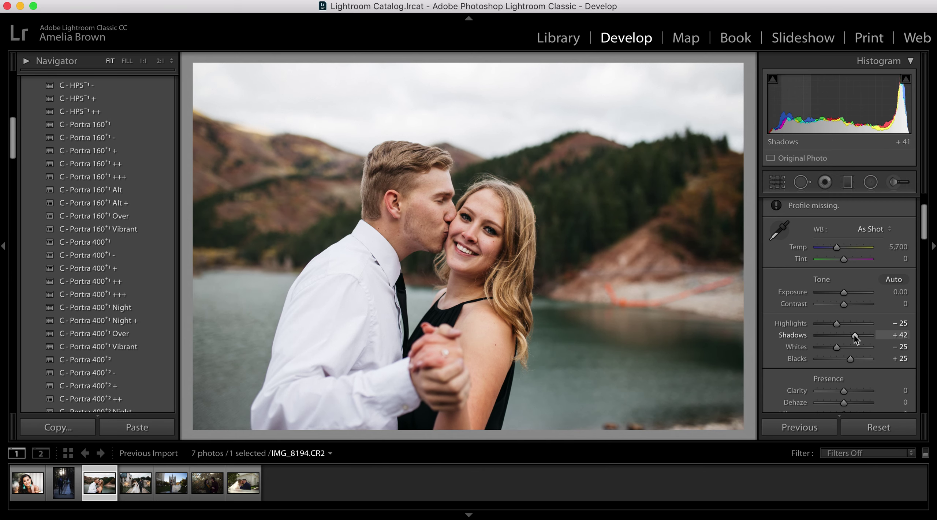
pyautogui.moveTo(844, 300); pyautogui.dragTo(842, 299)
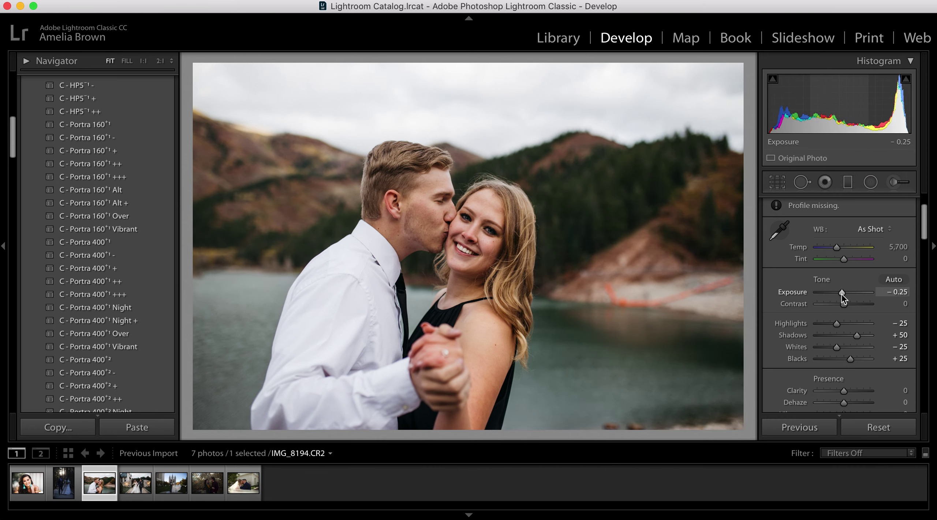
pyautogui.press('\\')
pyautogui.press('\\')
pyautogui.press('\\')
pyautogui.press('\\')
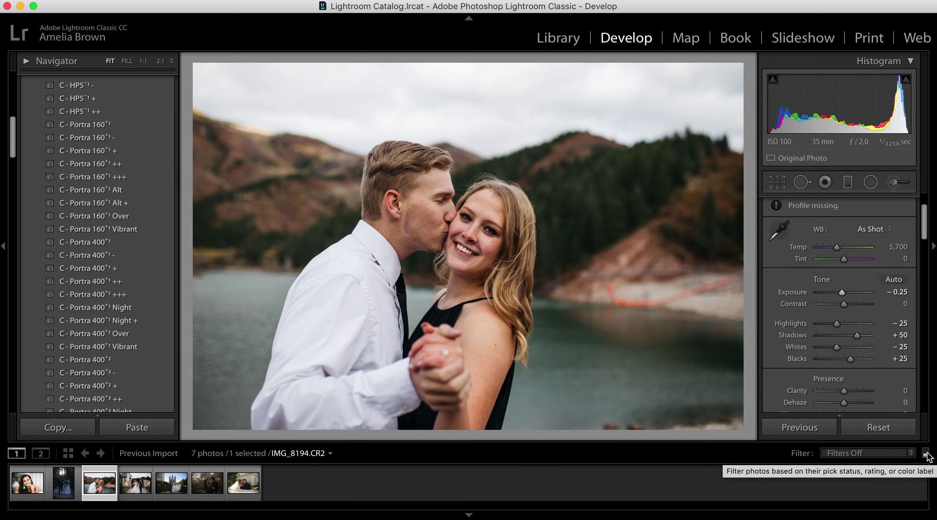
# Cover the western end of the red shoreline marking using Spot Removal at size 76, sampling the bank beside it in Heal mode
pyautogui.press('q')
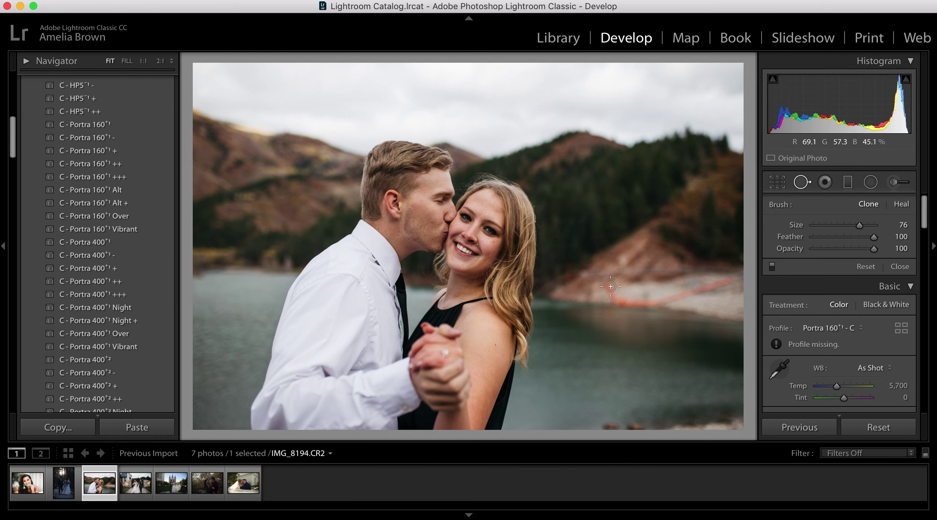
pyautogui.moveTo(607, 286); pyautogui.dragTo(615, 306)
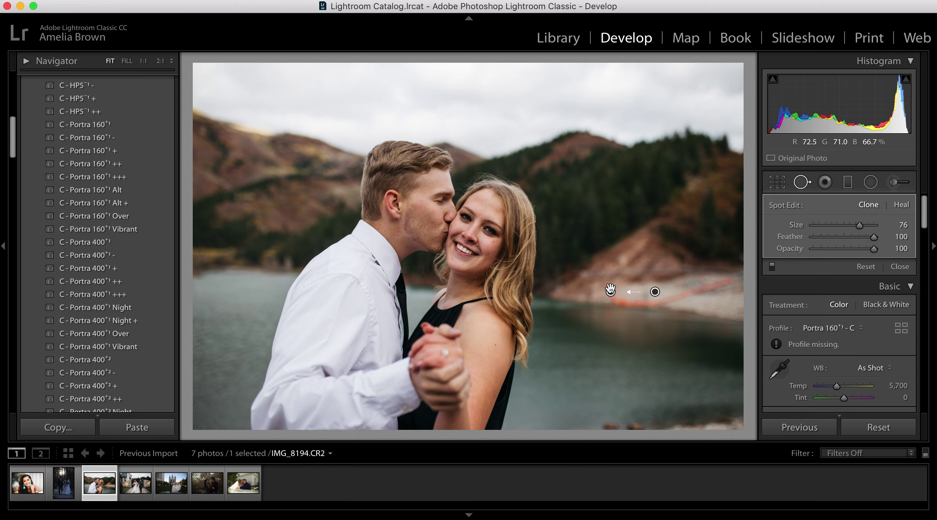
pyautogui.moveTo(592, 291); pyautogui.dragTo(583, 290)
pyautogui.click(901, 205)
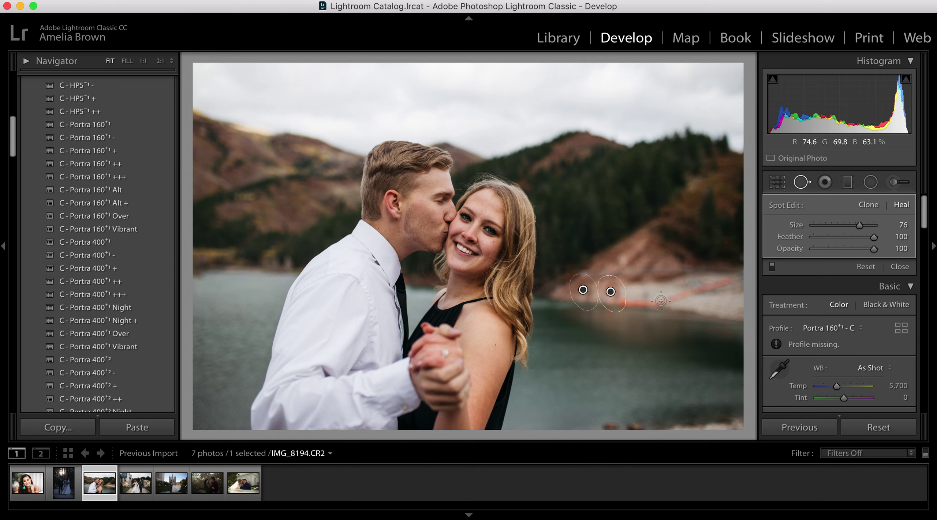
# Heal the rest of the red line along the shoreline and recheck the healed spot at the water's edge
pyautogui.moveTo(654, 302); pyautogui.dragTo(610, 305)
pyautogui.moveTo(710, 316)
pyautogui.mouseDown()
pyautogui.moveTo(645, 288)
pyautogui.moveTo(686, 298)
pyautogui.moveTo(659, 301)
pyautogui.mouseUp()
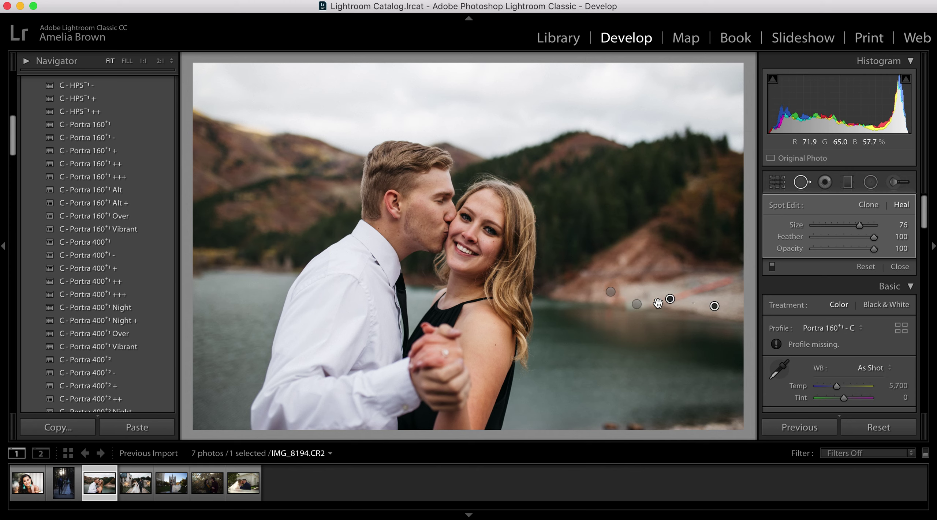
pyautogui.moveTo(719, 308)
pyautogui.mouseDown()
pyautogui.moveTo(723, 282)
pyautogui.moveTo(691, 293)
pyautogui.moveTo(686, 279)
pyautogui.moveTo(734, 295)
pyautogui.mouseUp()
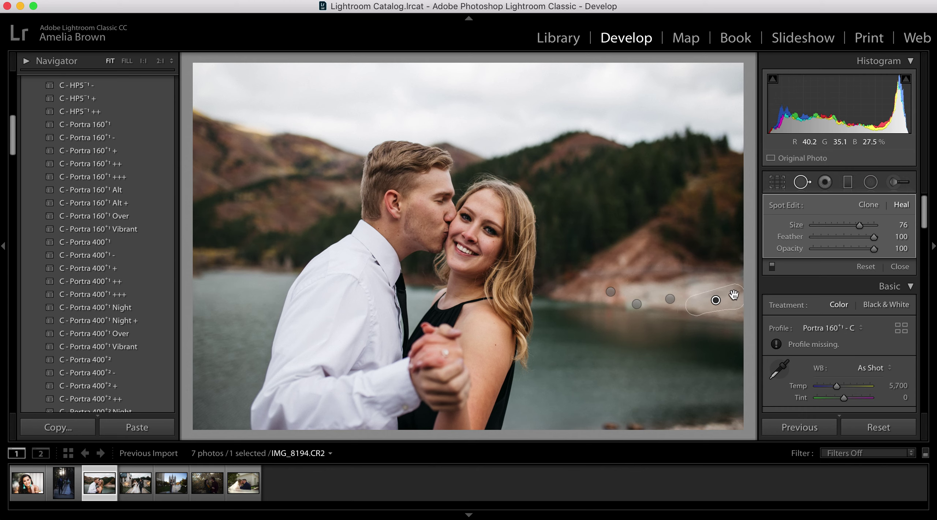
pyautogui.press('q')
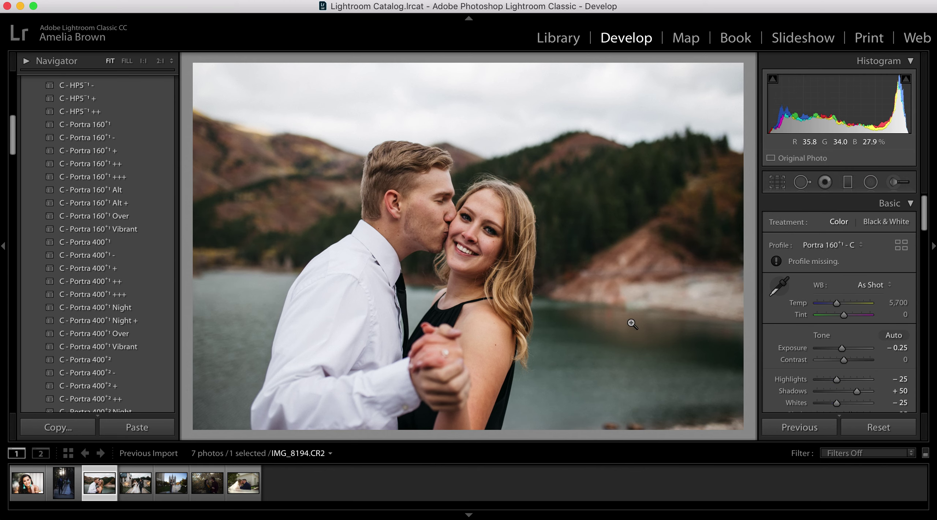
pyautogui.press('q')
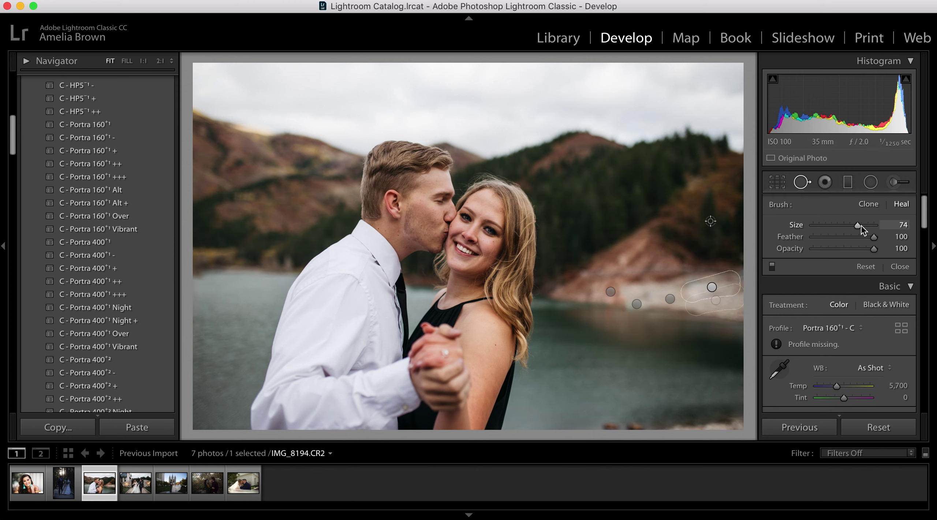
pyautogui.click(636, 304)
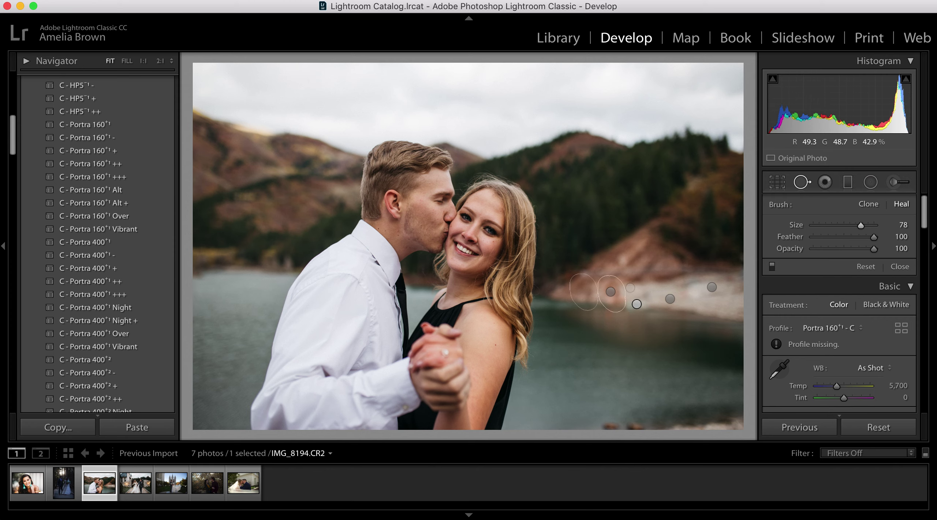
pyautogui.click(643, 305)
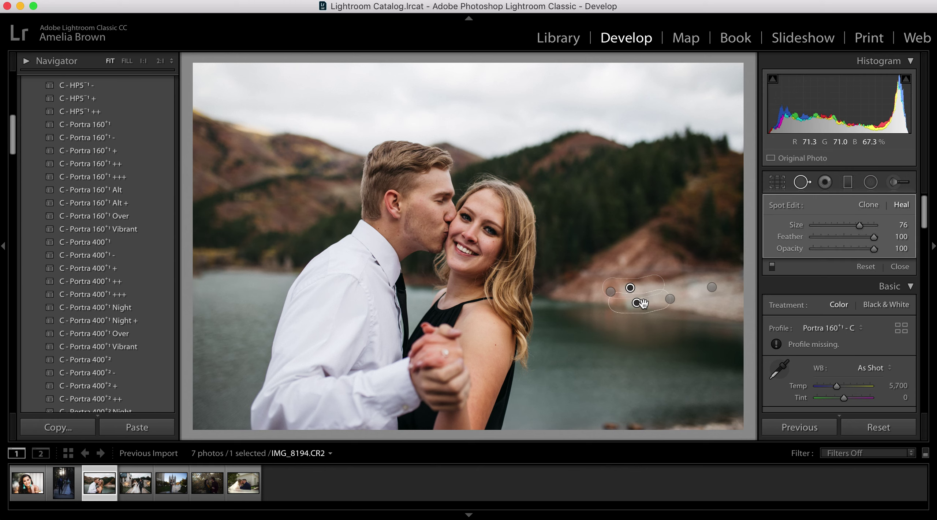
pyautogui.press('q')
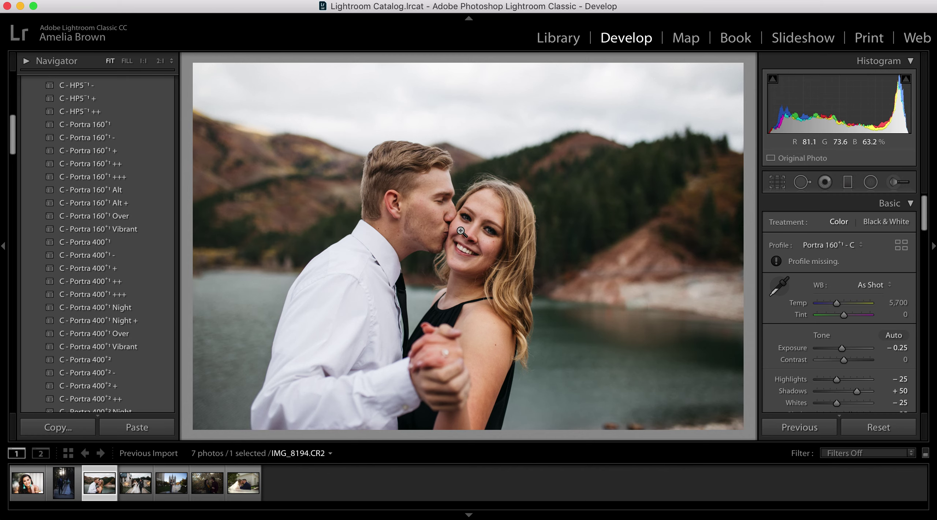
# Heal the dark blemishes on both of the woman's cheeks at 2:1 zoom using a size 19 healing brush
pyautogui.click(474, 221)
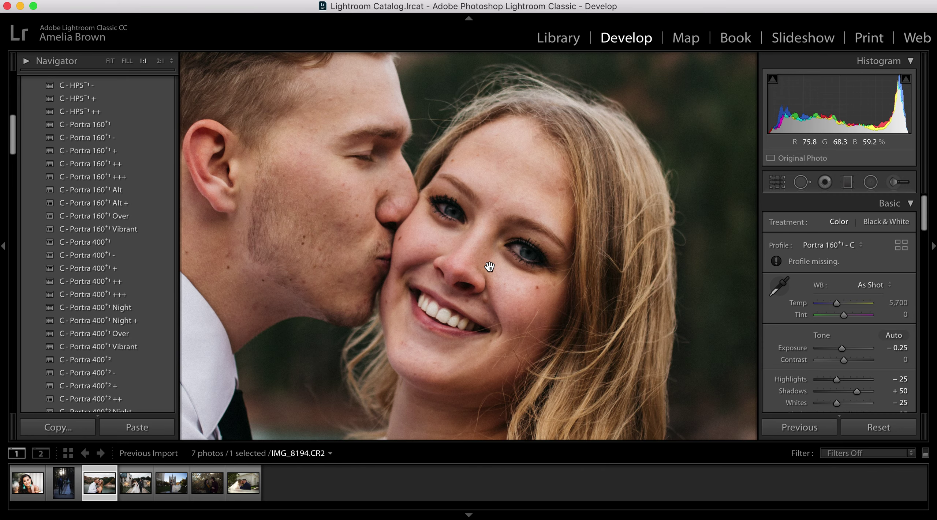
pyautogui.press('super+equal')
pyautogui.moveTo(489, 265)
pyautogui.mouseDown()
pyautogui.moveTo(501, 301)
pyautogui.moveTo(490, 259)
pyautogui.mouseUp()
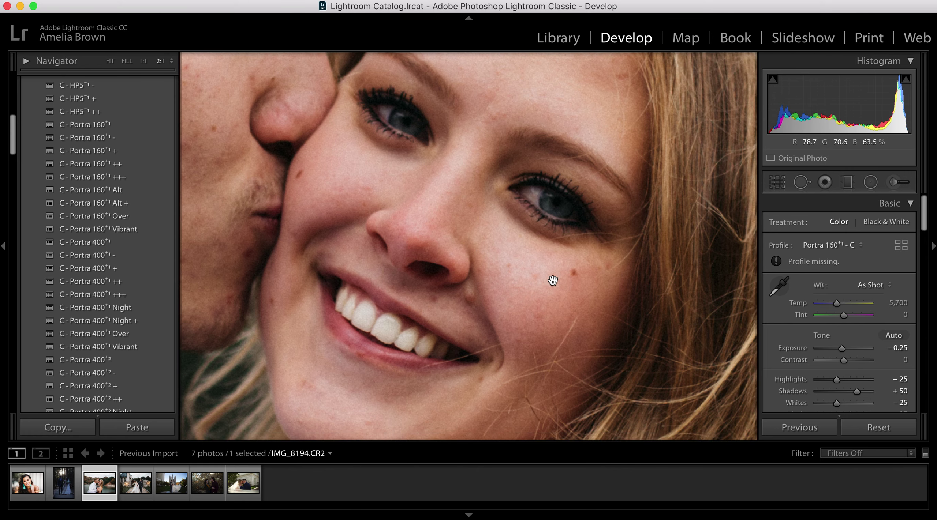
pyautogui.press('q')
pyautogui.moveTo(859, 224); pyautogui.dragTo(824, 216)
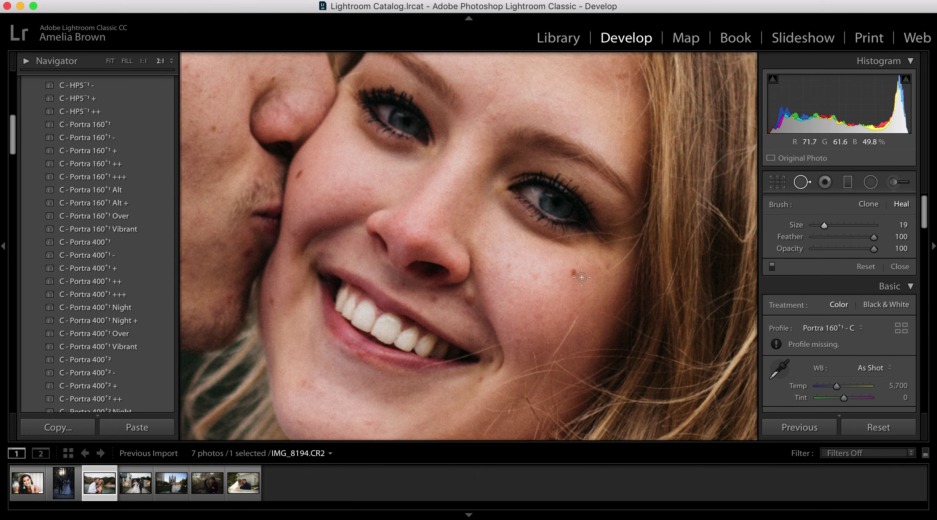
pyautogui.click(569, 274)
pyautogui.click(509, 266)
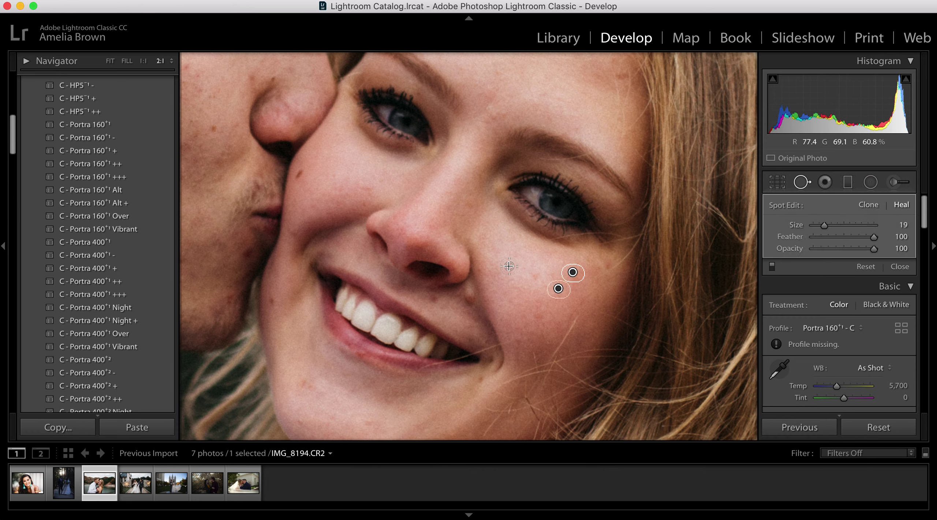
pyautogui.click(299, 171)
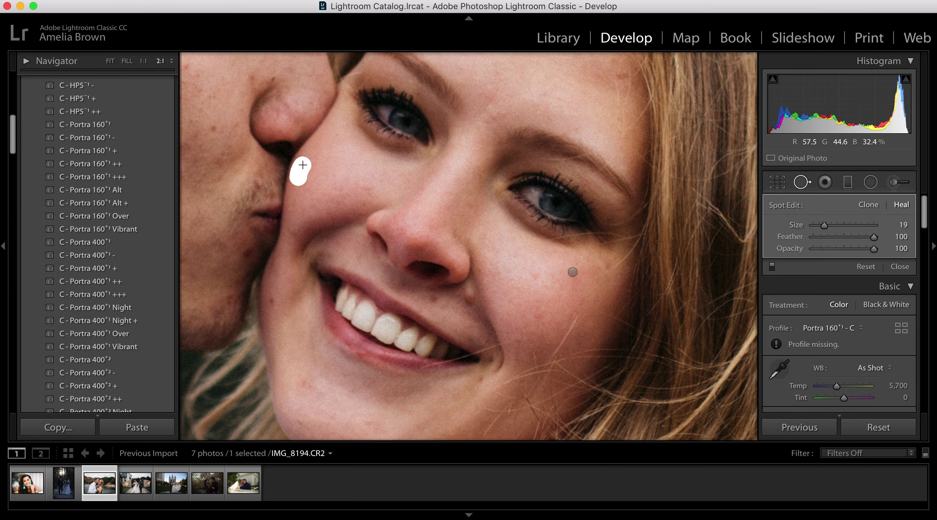
pyautogui.moveTo(266, 118); pyautogui.dragTo(325, 164)
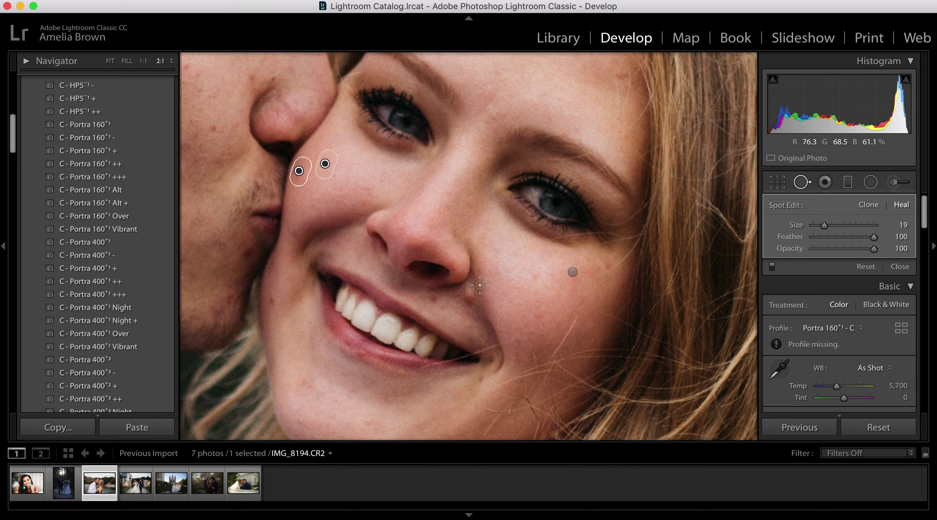
# Heal the remaining blemishes on the woman's upper lip, jaw, under-eye area and forehead with the size 19 spot brush, sampling nearby skin
pyautogui.click(412, 289)
pyautogui.moveTo(412, 289); pyautogui.dragTo(446, 312)
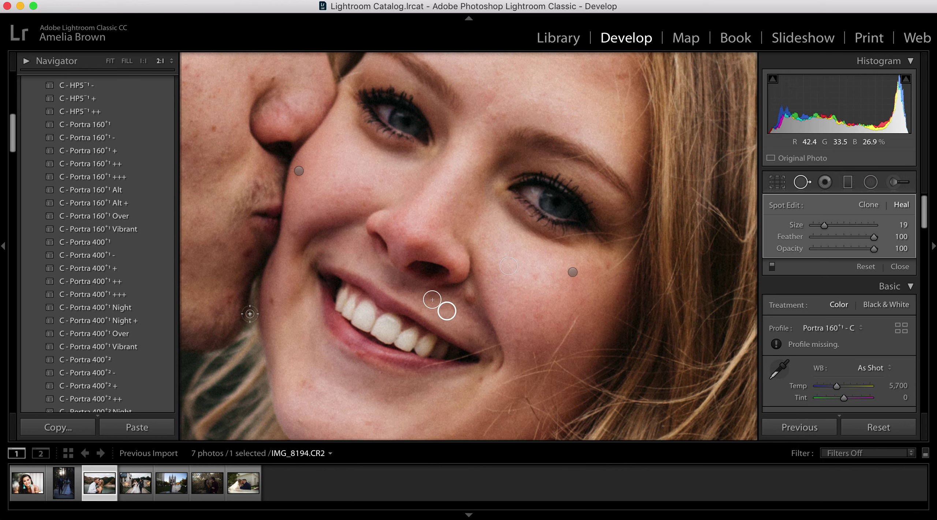
pyautogui.click(272, 303)
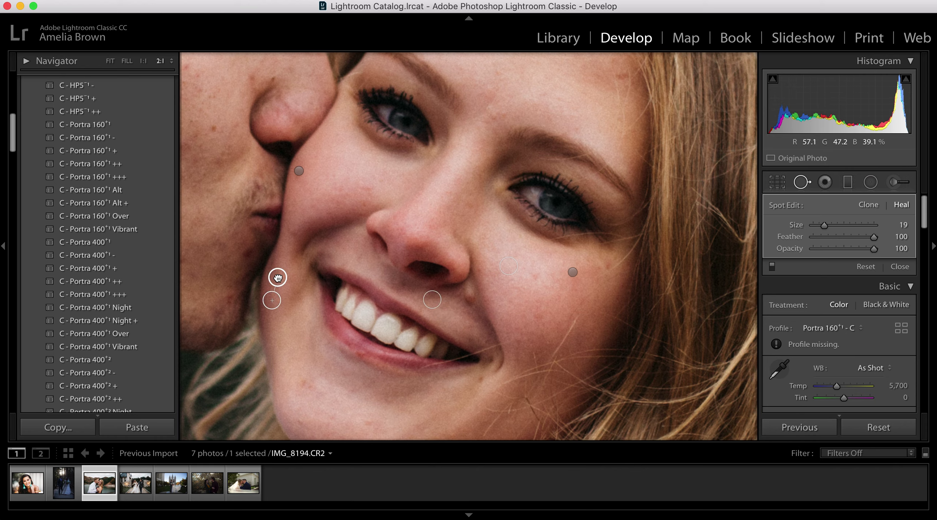
pyautogui.moveTo(278, 275); pyautogui.dragTo(277, 312)
pyautogui.click(345, 185)
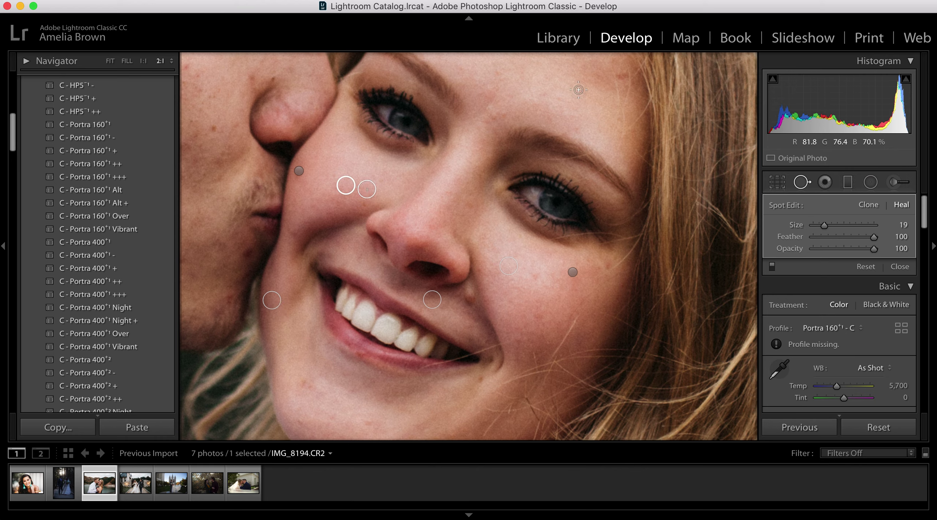
pyautogui.click(623, 74)
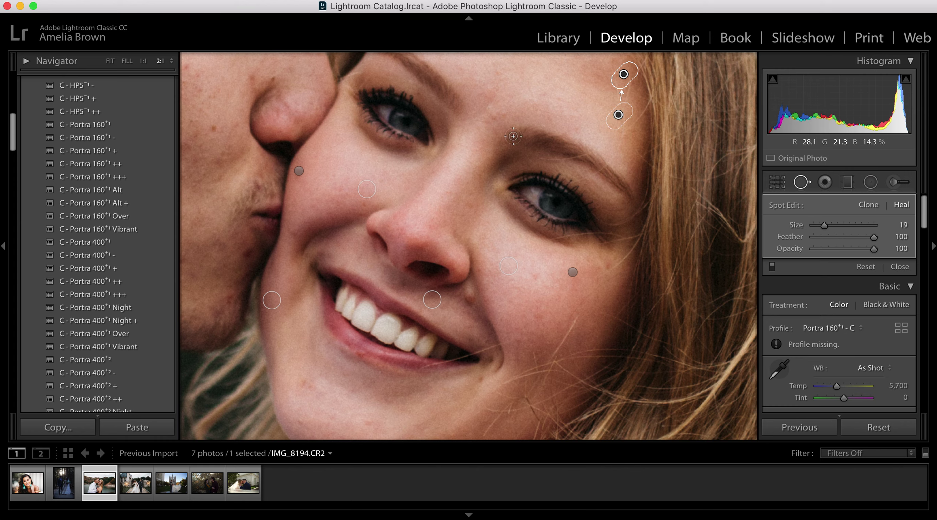
pyautogui.moveTo(508, 113)
pyautogui.mouseDown()
pyautogui.moveTo(462, 119)
pyautogui.moveTo(527, 106)
pyautogui.mouseUp()
pyautogui.press('q')
# Fit the whole IMG_8194.CR2 photo in view and compare the edited version with the original
pyautogui.press('super+minus')
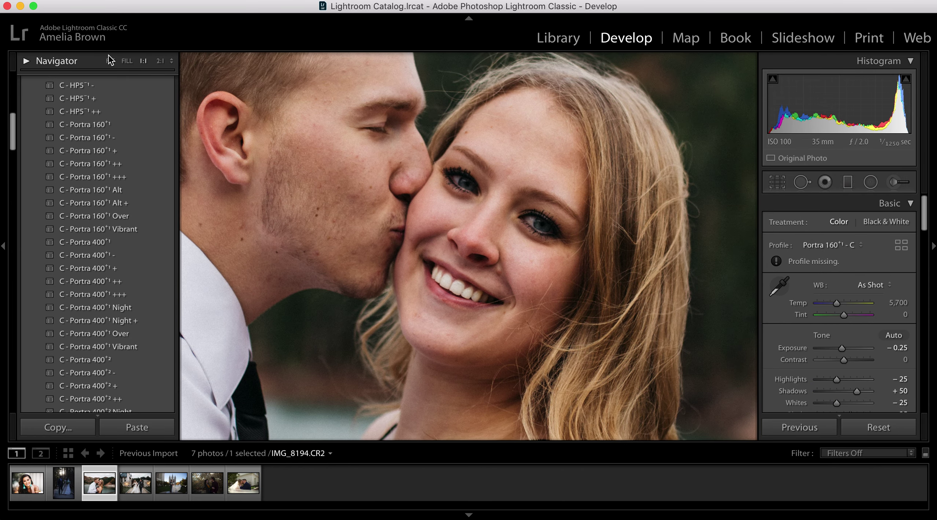
pyautogui.click(110, 59)
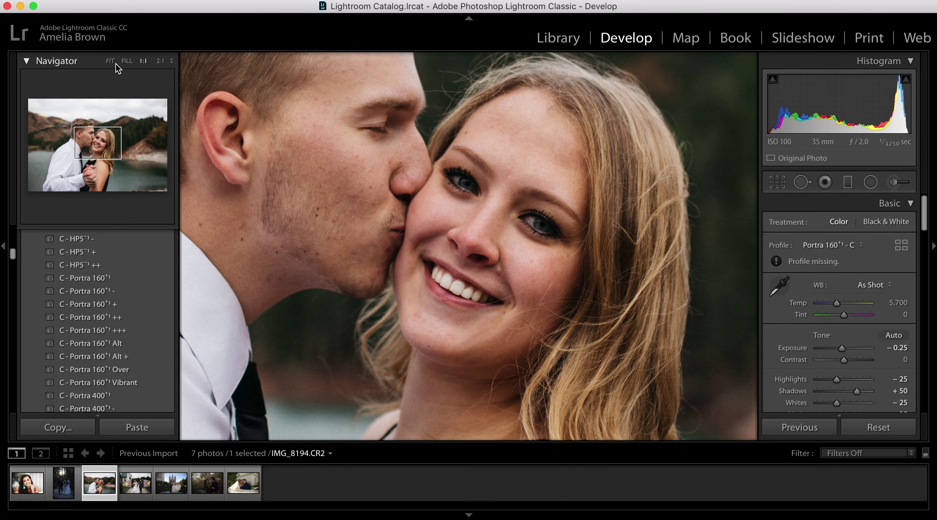
pyautogui.click(110, 61)
pyautogui.press('\\')
pyautogui.press('\\')
pyautogui.press('\\')
pyautogui.press('\\')
pyautogui.press('\\')
# Apply the C - Portra 160 preset to IMG_7332.CR2, the couple in front of the spires, and set Exposure to +0.90
pyautogui.press('Right')
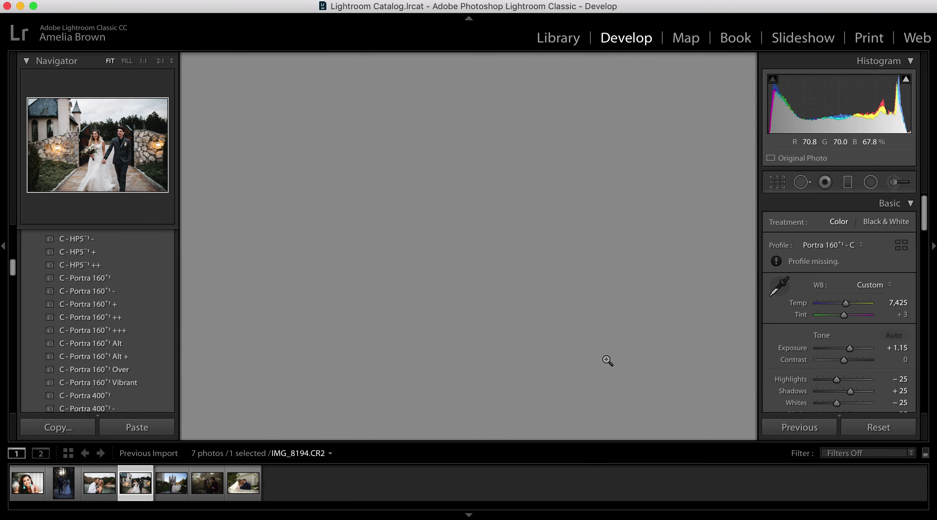
pyautogui.press('Right')
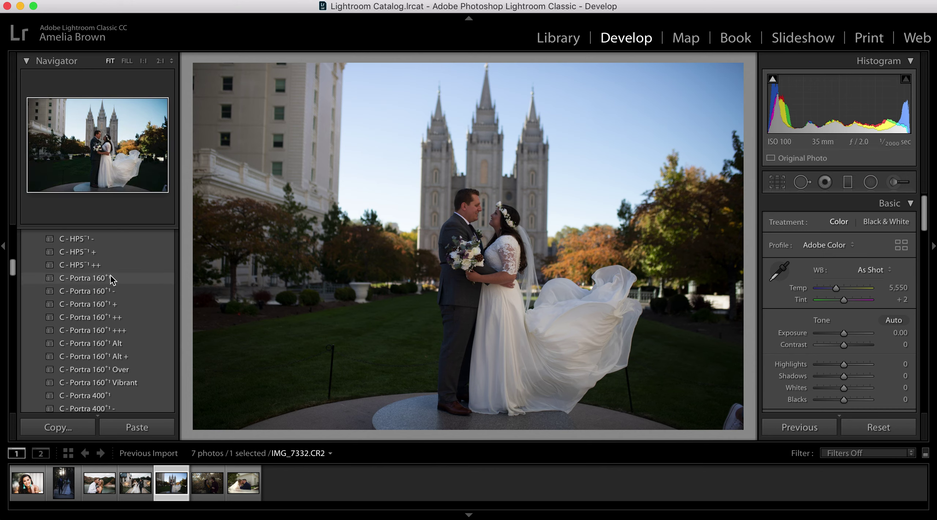
pyautogui.click(111, 279)
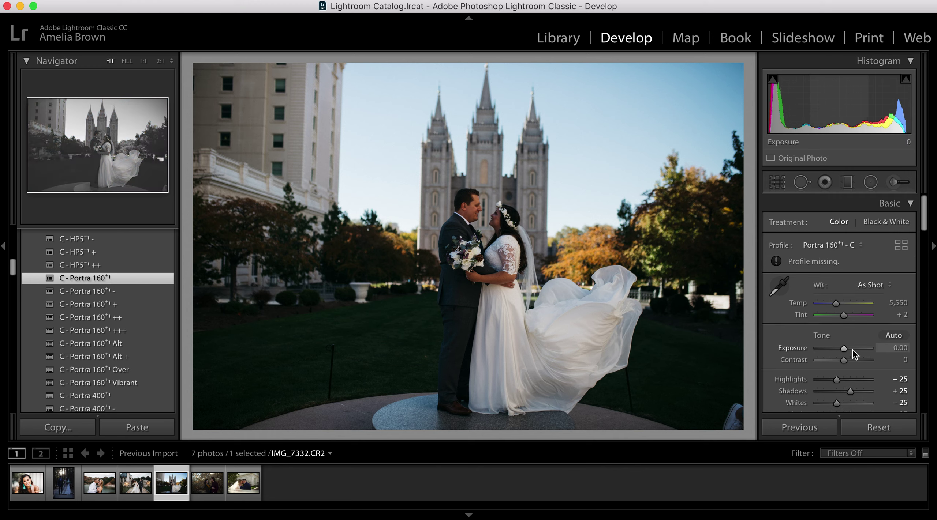
pyautogui.moveTo(845, 350); pyautogui.dragTo(851, 352)
# Set HSL Saturation to Orange -13, Yellow -63 and Green -68, and Orange Luminance to -3
pyautogui.scroll(-15, 851, 353)
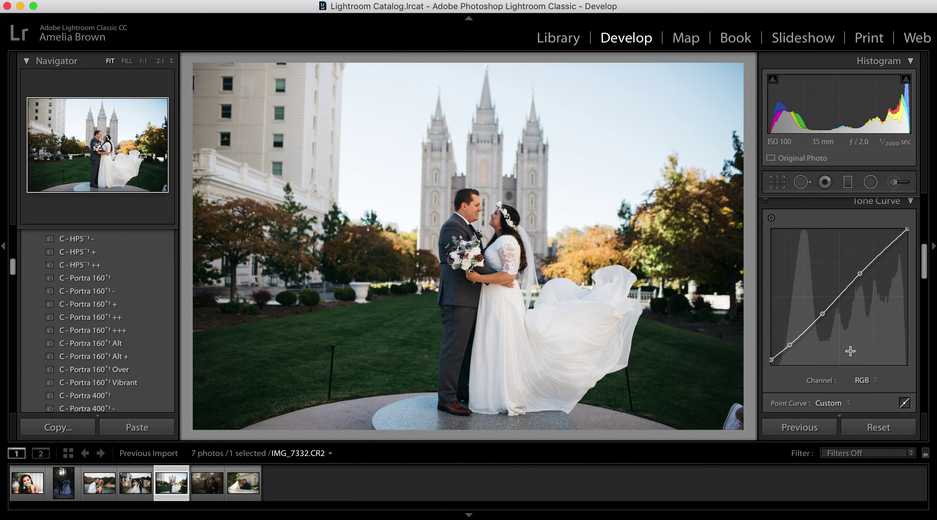
pyautogui.click(824, 241)
pyautogui.moveTo(848, 288); pyautogui.dragTo(845, 288)
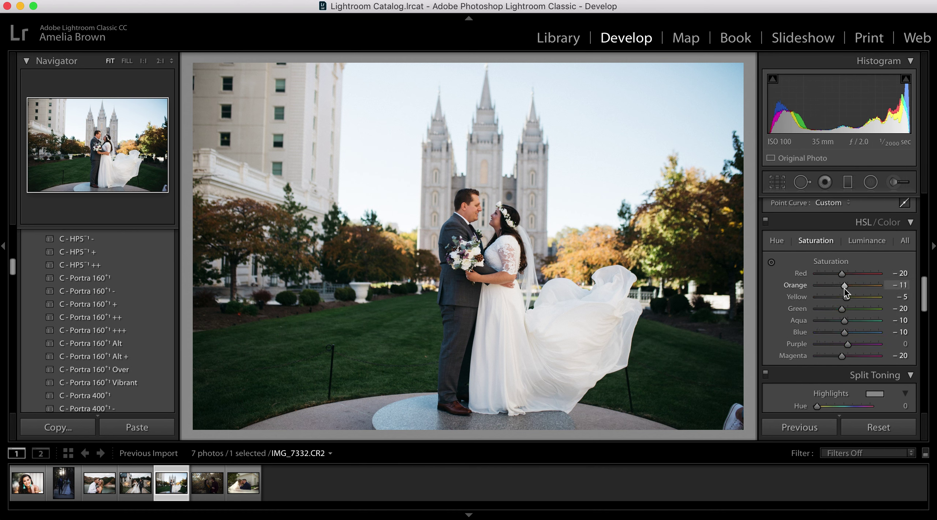
pyautogui.click(863, 241)
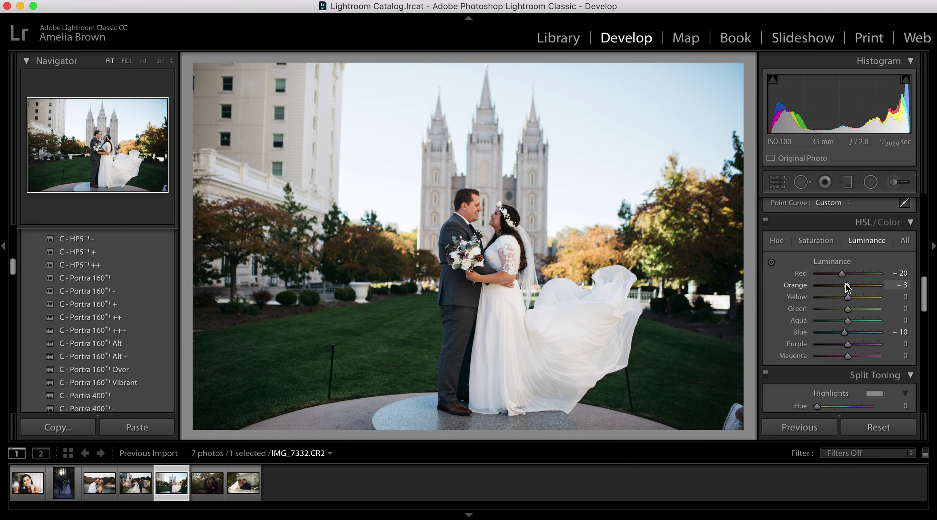
pyautogui.click(803, 242)
pyautogui.moveTo(846, 297); pyautogui.dragTo(828, 314)
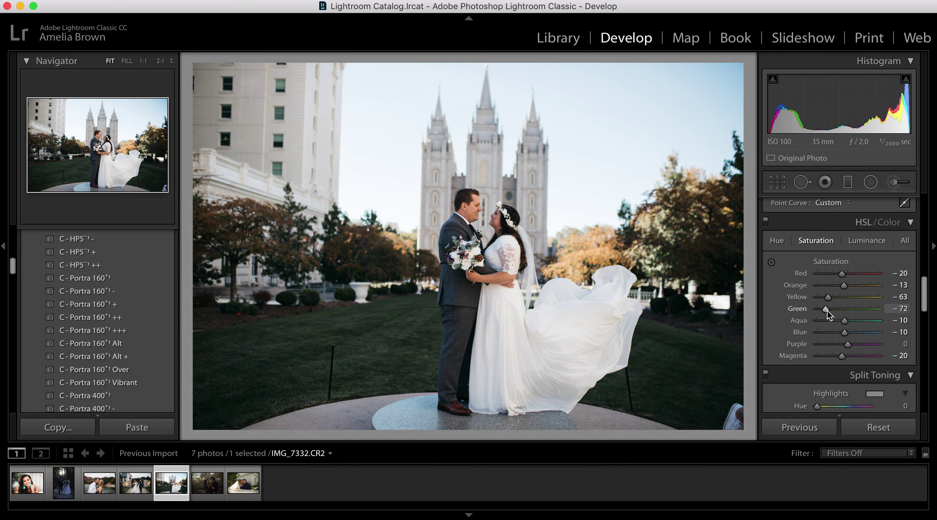
# Set Highlights to -75 and Shadows to +38, and warm the white balance to a Temp of 6,181
pyautogui.scroll(10, 829, 303)
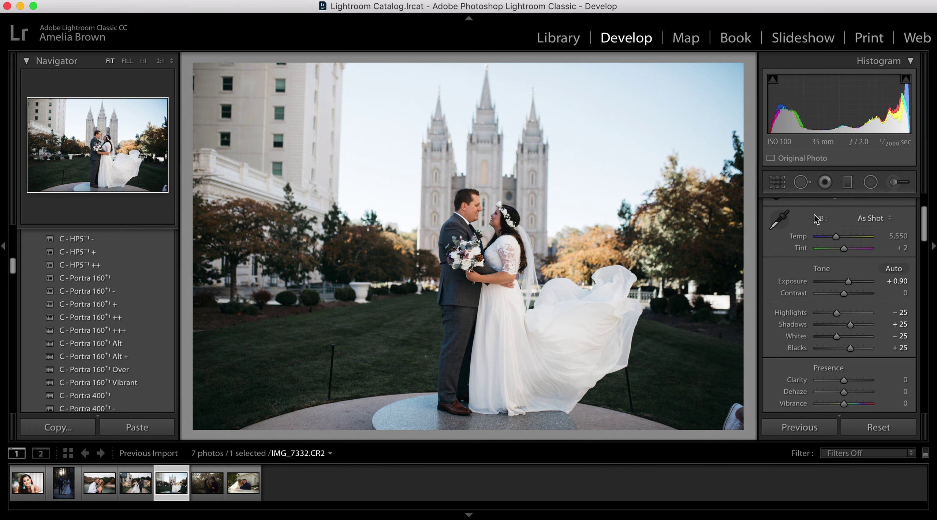
pyautogui.moveTo(837, 308); pyautogui.dragTo(825, 311)
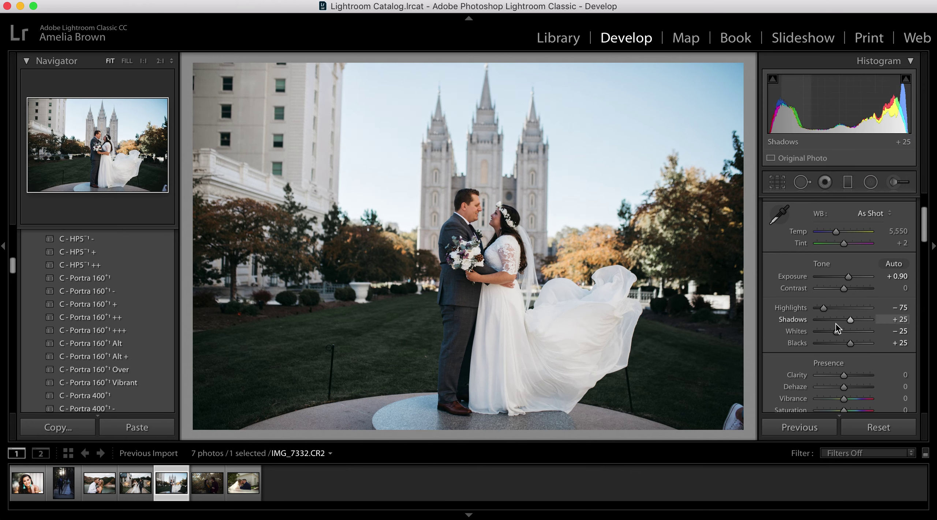
pyautogui.moveTo(849, 321); pyautogui.dragTo(853, 320)
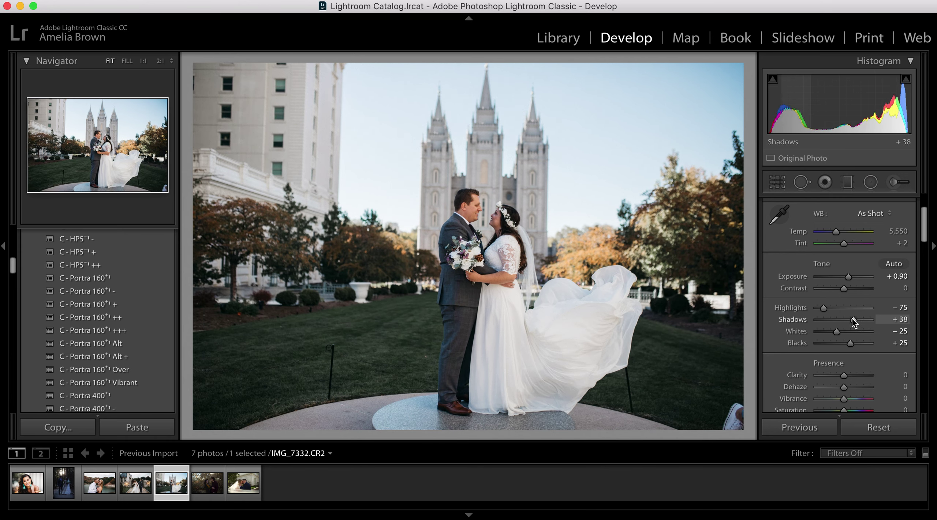
pyautogui.moveTo(836, 231); pyautogui.dragTo(839, 242)
# Tone the shadows with a Split Toning Hue of 28 and Saturation of 5
pyautogui.scroll(-10, 842, 278)
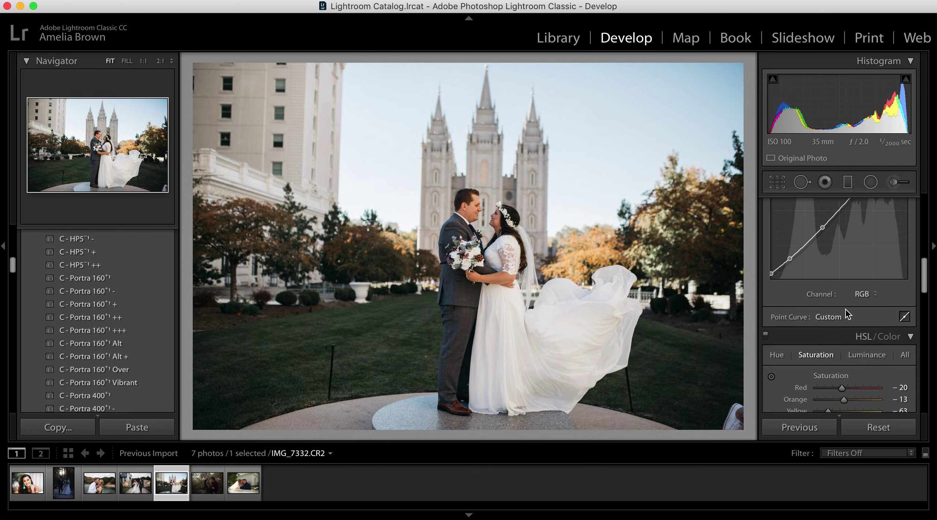
pyautogui.scroll(-5, 841, 311)
pyautogui.moveTo(818, 294); pyautogui.dragTo(823, 305)
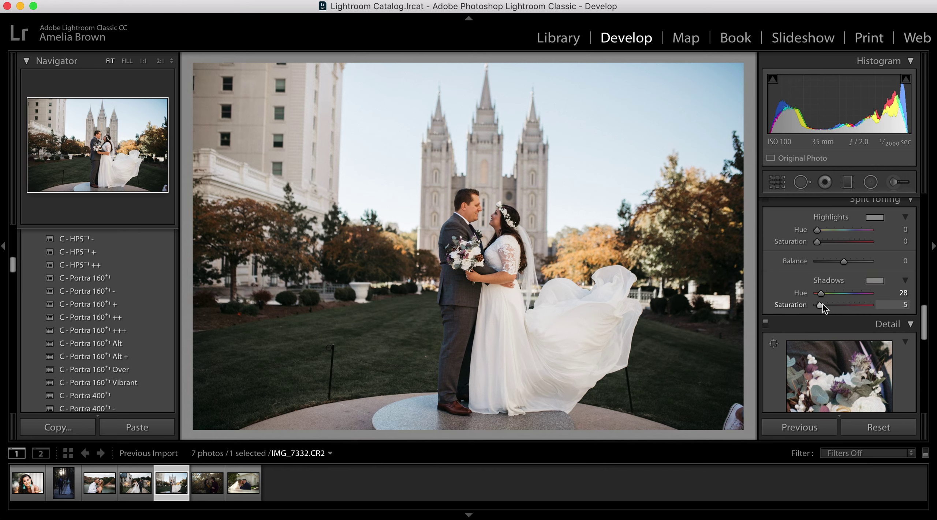
# Refine the skin tones by setting Orange Saturation to -17 and Orange Luminance to +2
pyautogui.scroll(5, 822, 290)
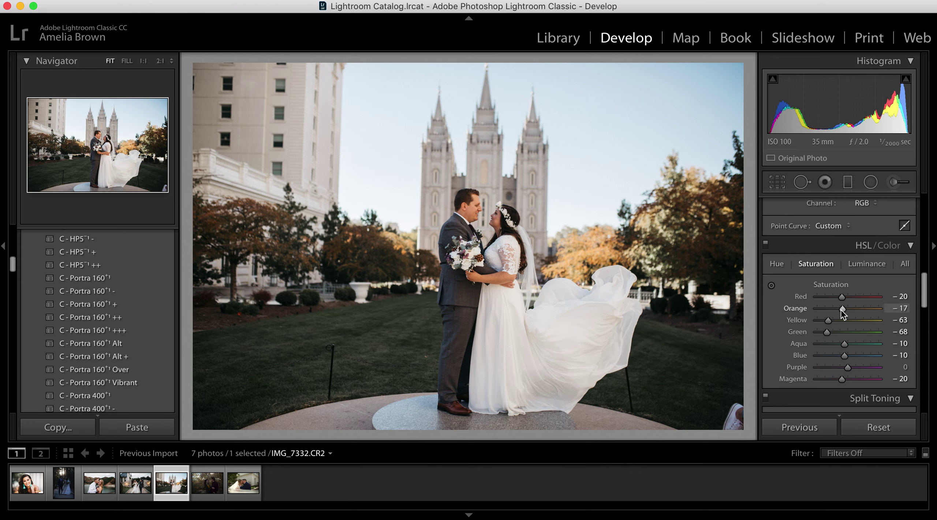
pyautogui.click(866, 265)
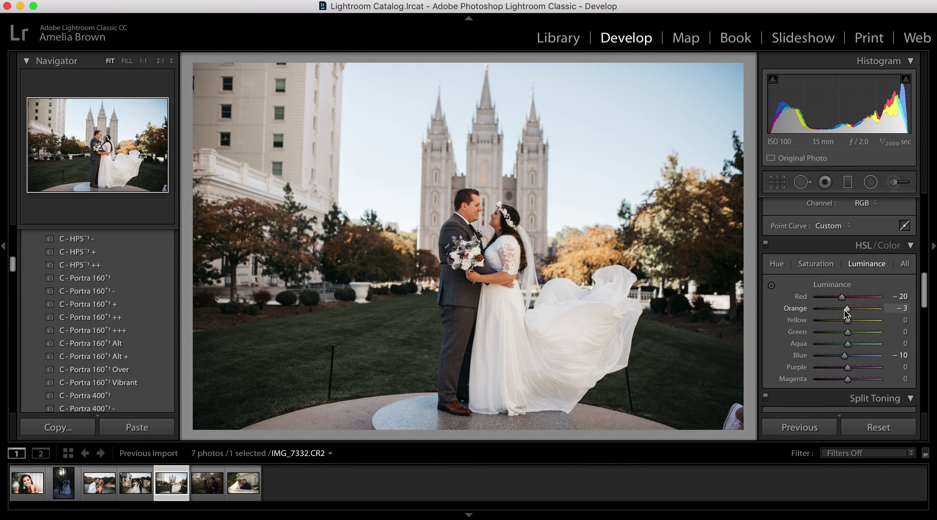
pyautogui.moveTo(844, 310); pyautogui.dragTo(846, 310)
# Compare the edited IMG_7332.CR2 with its original, both as a whole and at 1:1 on the couple
pyautogui.press('\\')
pyautogui.press('\\')
pyautogui.press('\\')
pyautogui.press('\\')
pyautogui.click(500, 222)
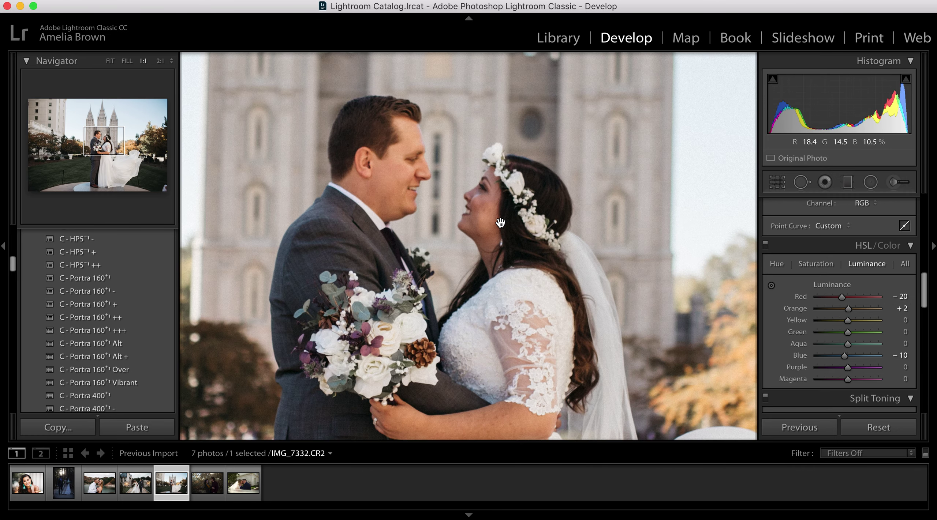
pyautogui.press('\\')
pyautogui.press('\\')
pyautogui.click(109, 62)
pyautogui.scroll(-6, 864, 344)
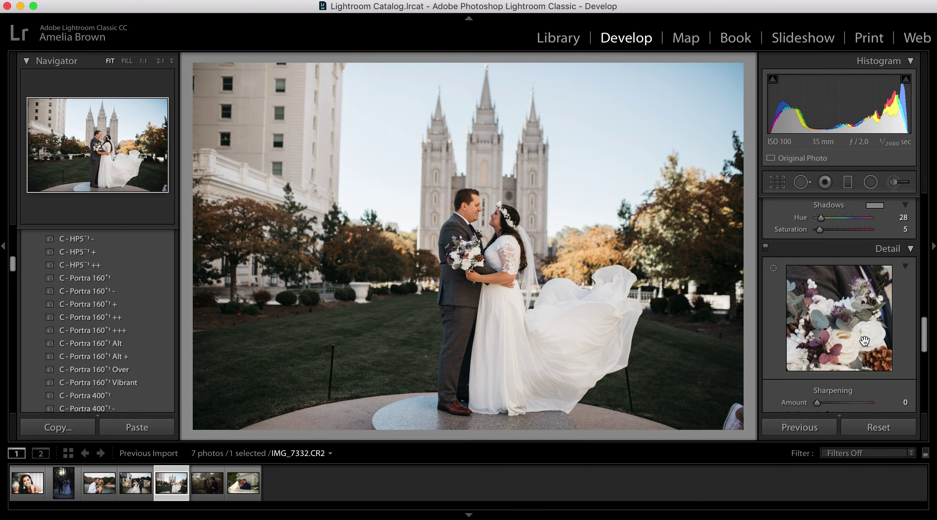
pyautogui.scroll(-4, 855, 343)
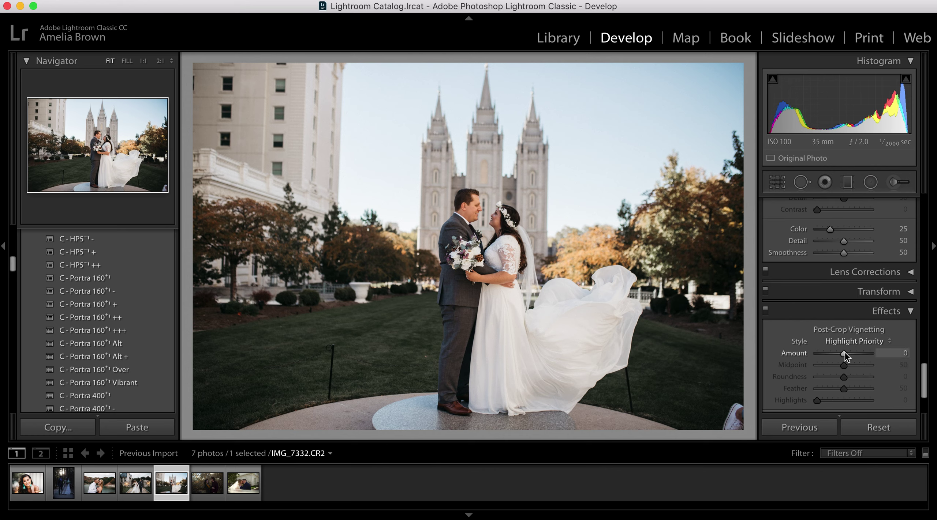
pyautogui.scroll(15, 852, 306)
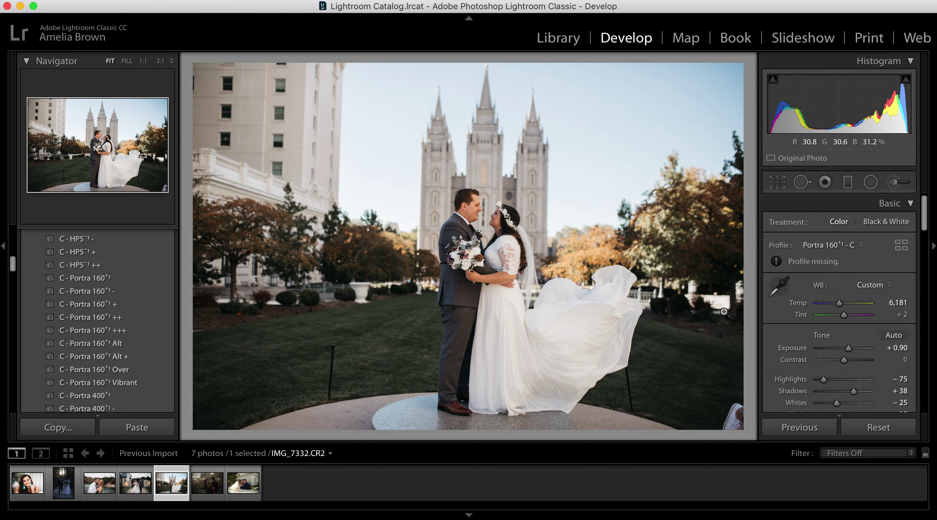
# Apply the C - Portra 160 preset to IMG_8336.CR2, then set Exposure to +1.30 and Temp to 6,541
pyautogui.press('Right')
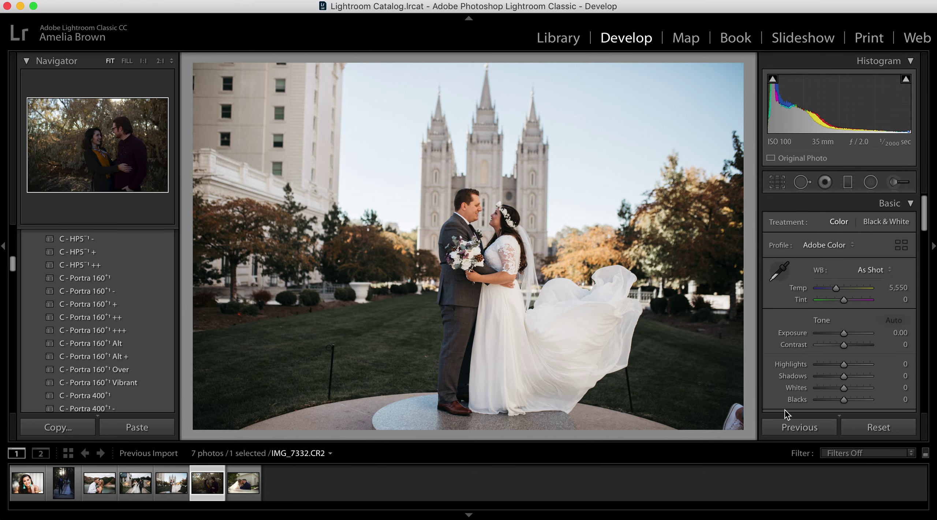
pyautogui.click(97, 281)
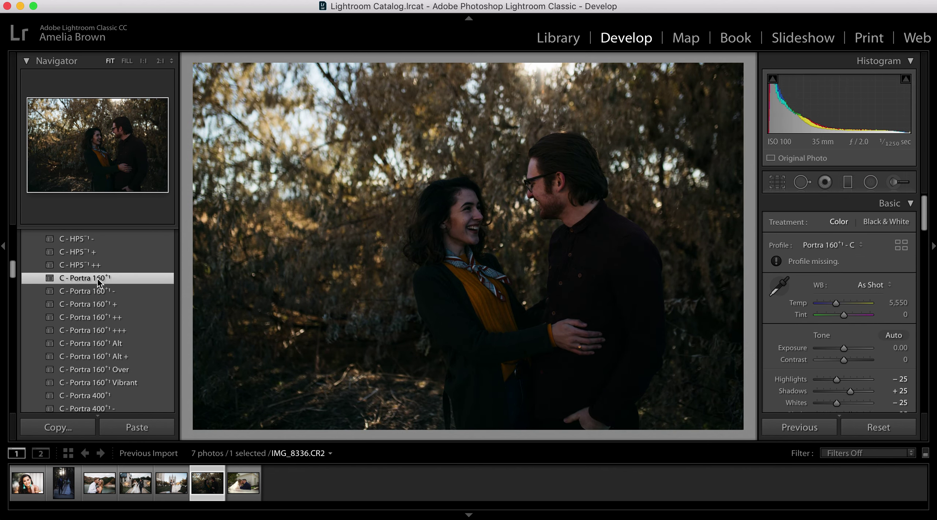
pyautogui.moveTo(843, 350); pyautogui.dragTo(847, 353)
pyautogui.moveTo(838, 303); pyautogui.dragTo(840, 309)
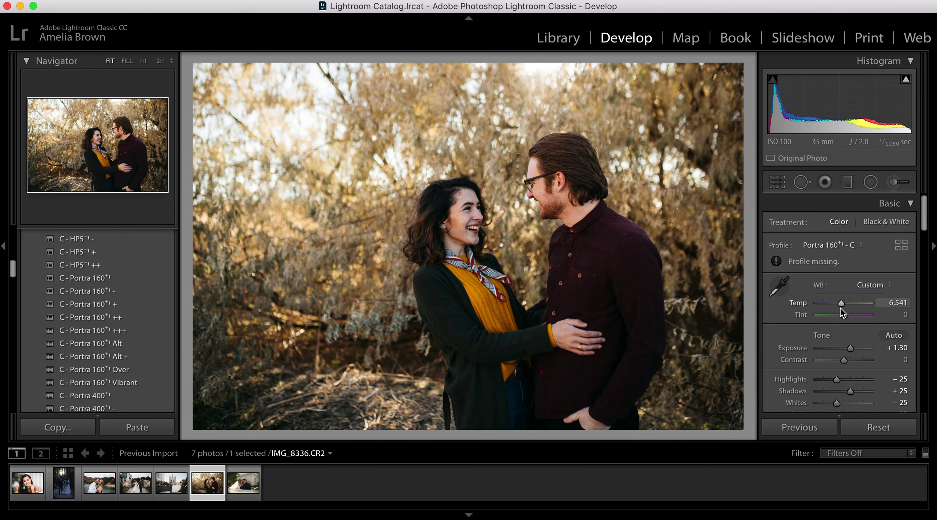
# Mute the background foliage by setting Yellow Saturation to -44 and Green Saturation to -48
pyautogui.scroll(-10, 842, 311)
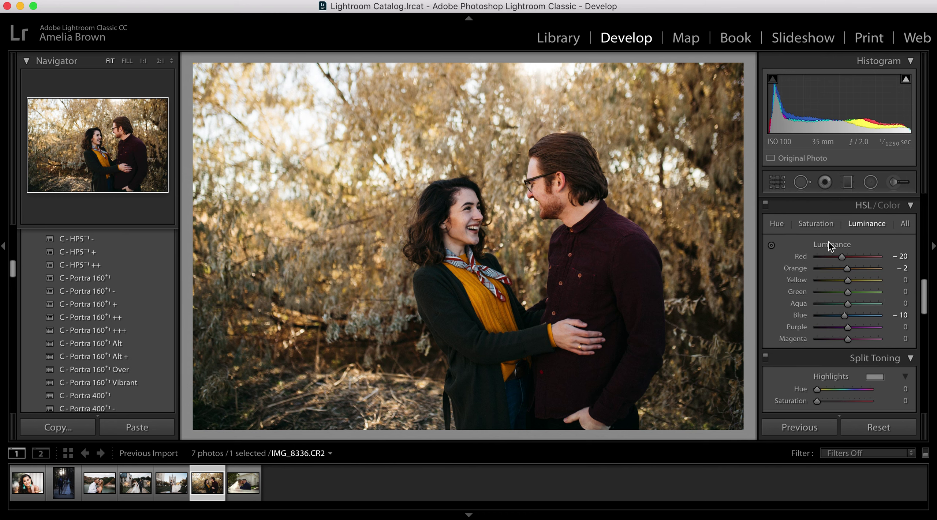
pyautogui.moveTo(845, 281)
pyautogui.mouseDown()
pyautogui.moveTo(834, 280)
pyautogui.moveTo(833, 292)
pyautogui.mouseUp()
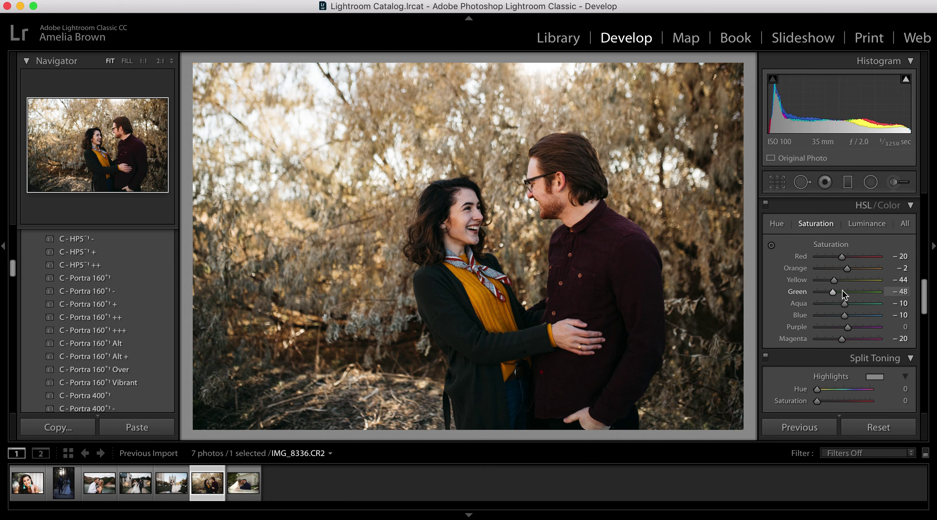
# Darken the edges of the photo with a Highlight Priority post-crop vignette
pyautogui.scroll(-8, 842, 291)
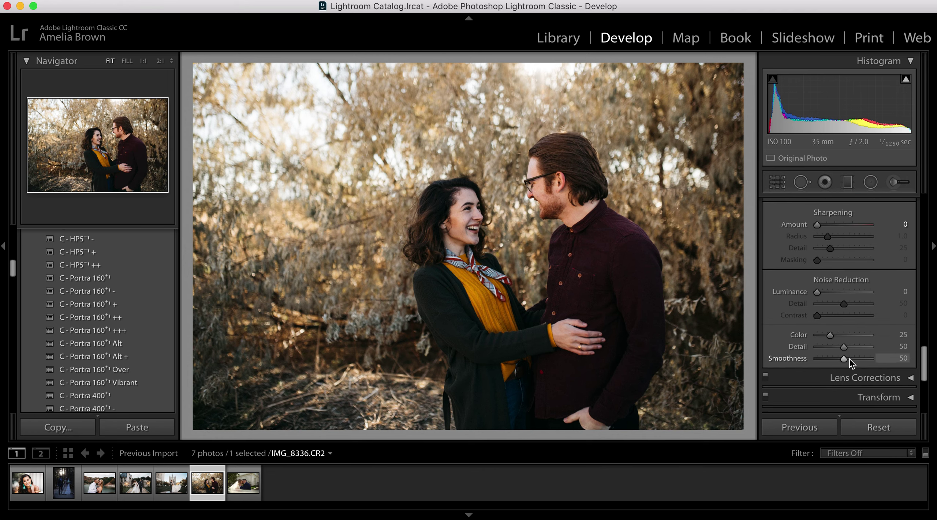
pyautogui.scroll(-3, 845, 348)
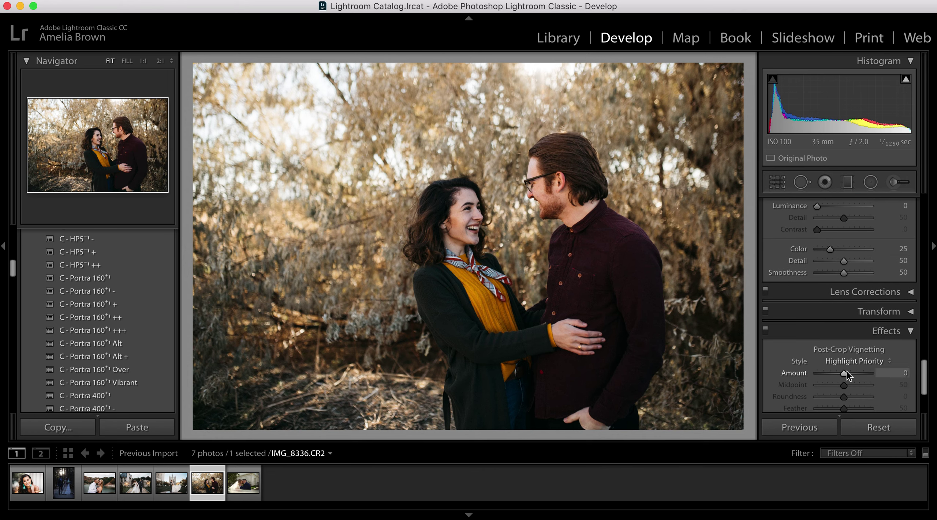
pyautogui.moveTo(844, 373); pyautogui.dragTo(842, 373)
pyautogui.scroll(-3, 842, 370)
pyautogui.moveTo(843, 319); pyautogui.dragTo(828, 319)
pyautogui.scroll(-2, 843, 305)
# Brighten the photo to an Exposure of +1.55 and raise Vibrance to +4
pyautogui.scroll(12, 845, 309)
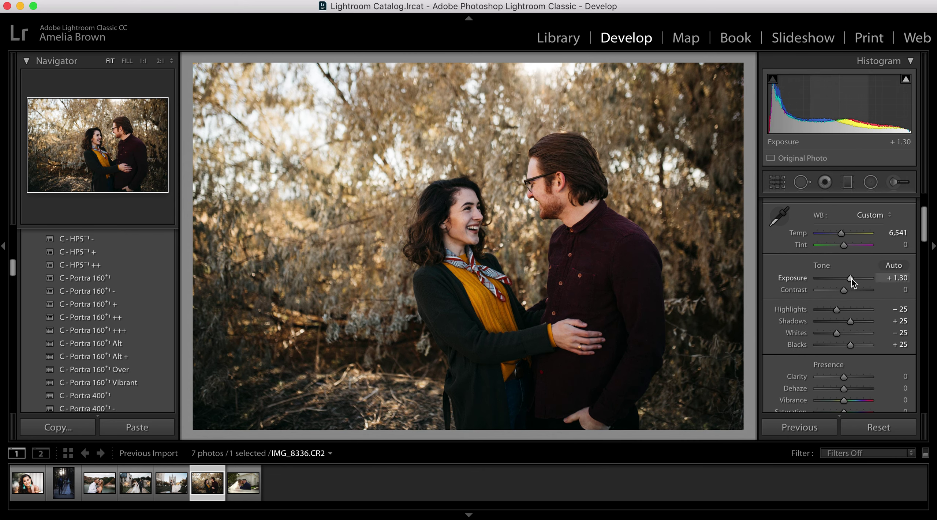
pyautogui.moveTo(851, 279); pyautogui.dragTo(852, 279)
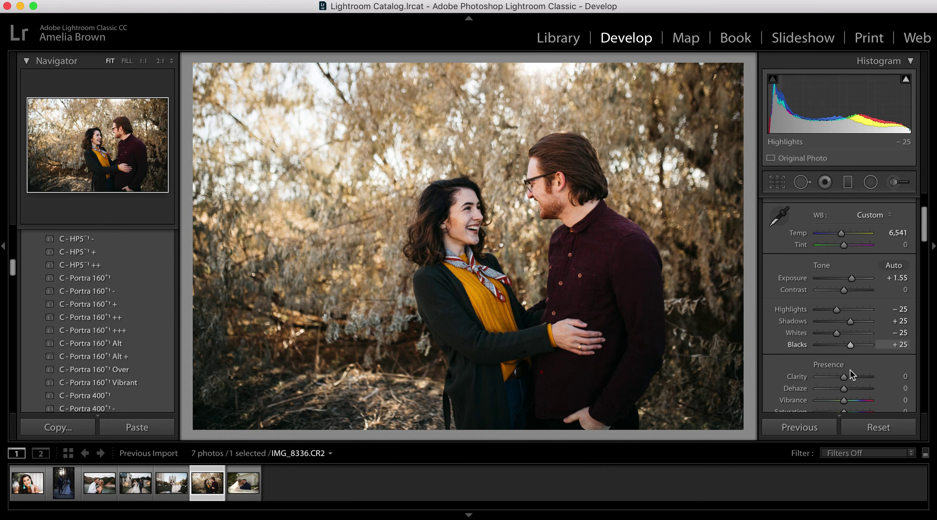
pyautogui.scroll(-2, 849, 375)
pyautogui.moveTo(847, 370); pyautogui.dragTo(849, 371)
# Compare the edited IMG_8336.CR2 with its original
pyautogui.press('\\')
pyautogui.press('\\')
pyautogui.press('\\')
pyautogui.press('\\')
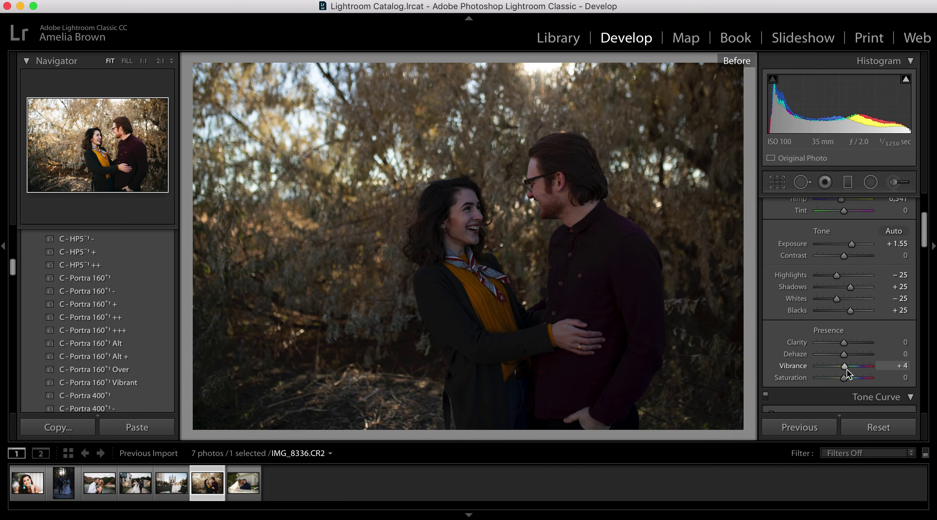
pyautogui.press('\\')
pyautogui.press('\\')
# Apply the C - Portra 160 preset to IMG_0044.CR2 and brighten it to an Exposure of +0.65
pyautogui.press('Right')
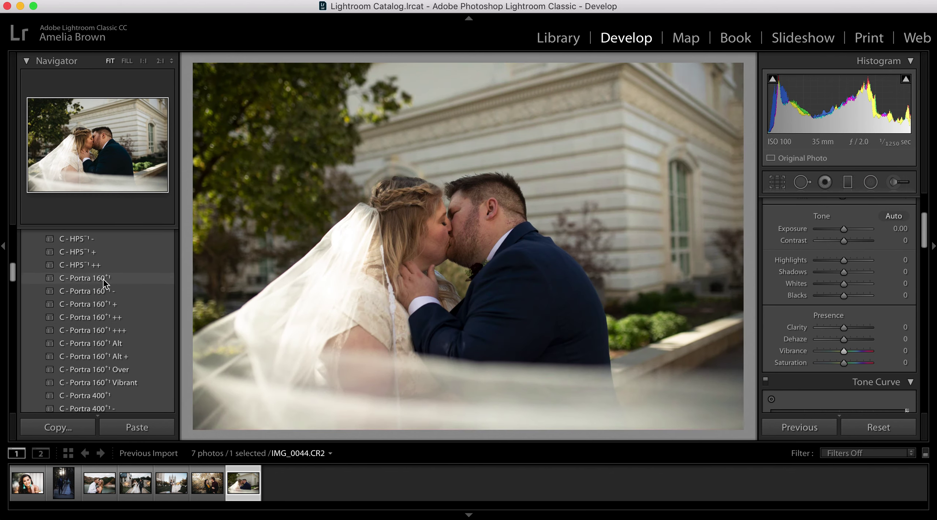
pyautogui.click(104, 279)
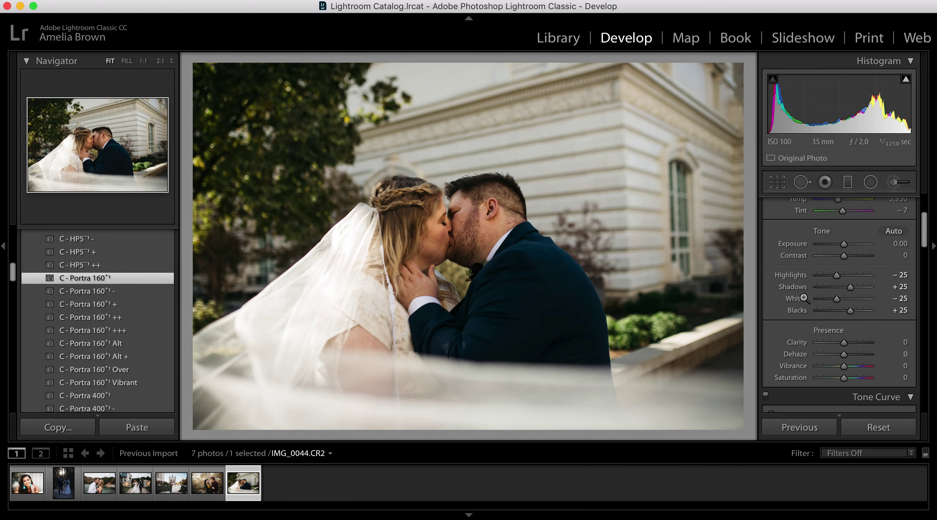
pyautogui.scroll(2, 856, 280)
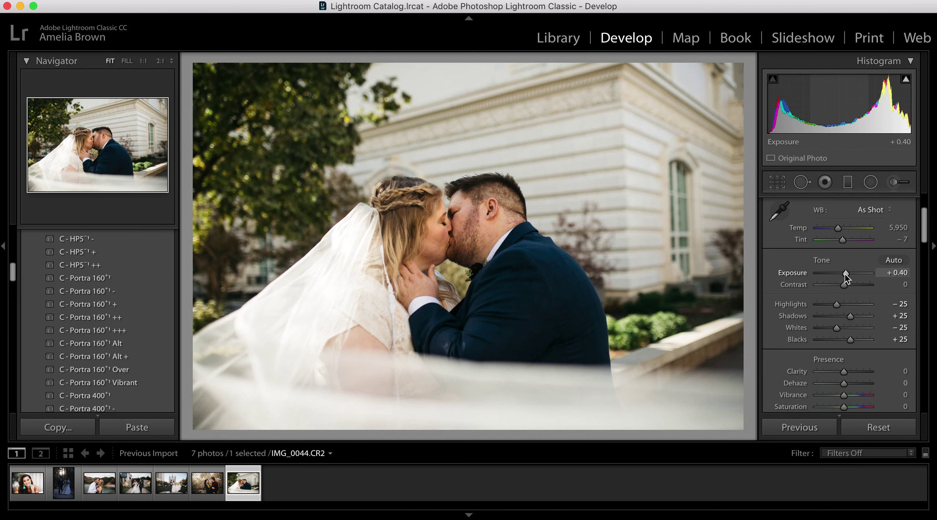
pyautogui.moveTo(844, 274); pyautogui.dragTo(847, 274)
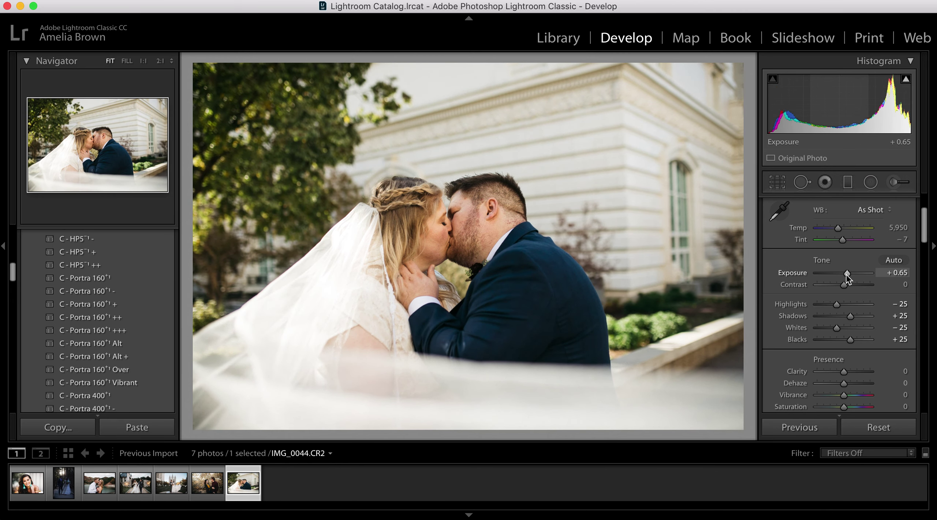
# Mute the greenery around the kissing couple by lowering the Yellow and Green Saturation
pyautogui.scroll(-10, 847, 278)
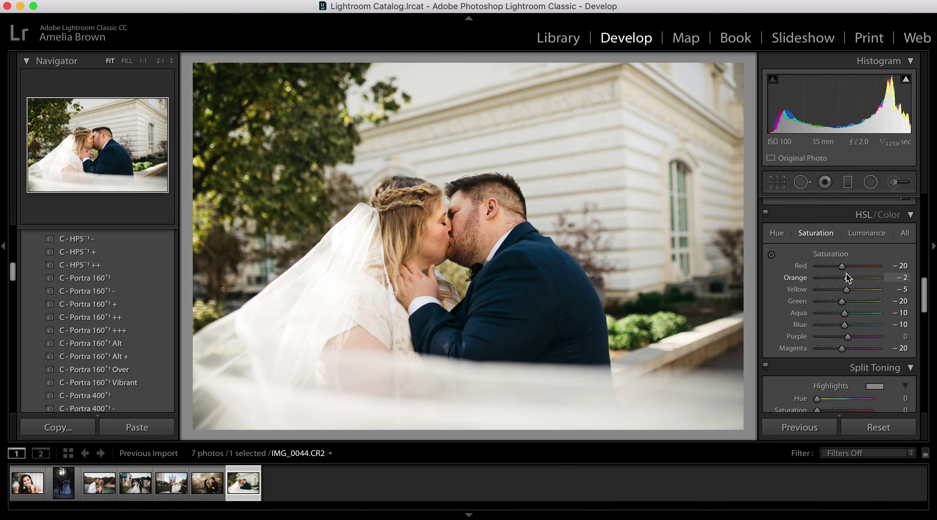
pyautogui.moveTo(846, 278); pyautogui.dragTo(828, 289)
pyautogui.click(826, 299)
# Fine-tune IMG_0044.CR2 to Highlights +6, Shadows +29, Exposure +0.65, Temp 6,311 and Tint -3
pyautogui.scroll(15, 830, 300)
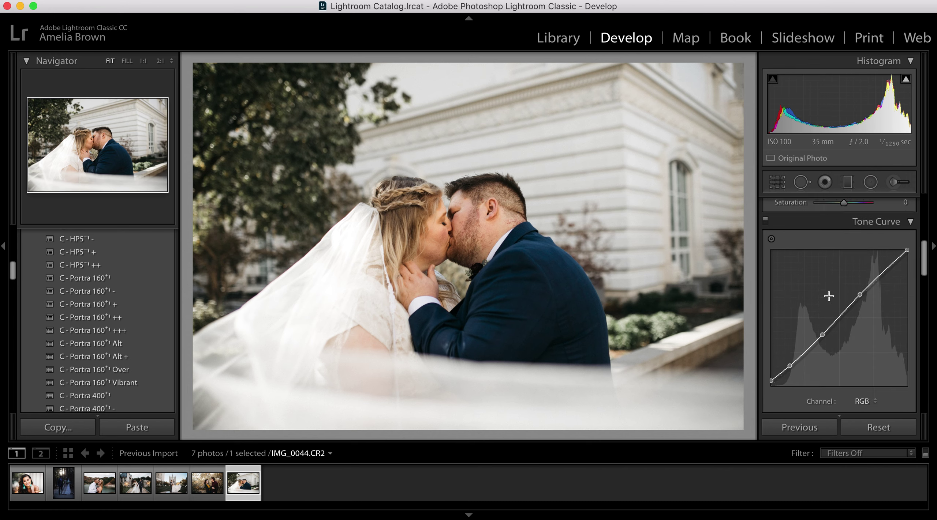
pyautogui.scroll(2, 845, 324)
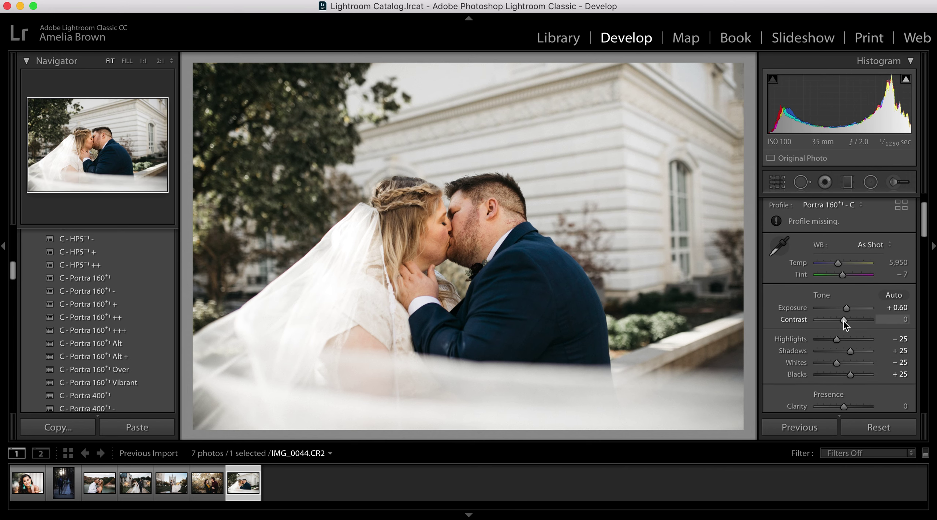
pyautogui.moveTo(837, 343); pyautogui.dragTo(852, 354)
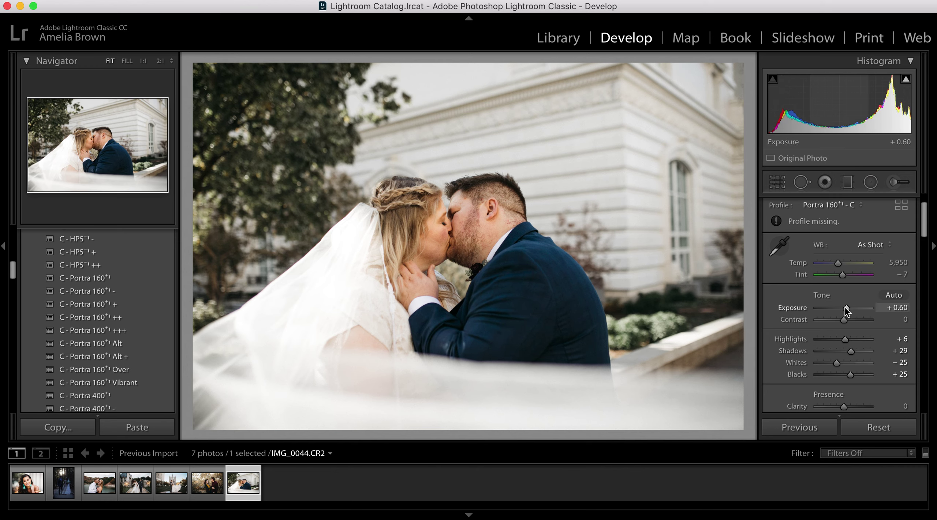
pyautogui.moveTo(845, 307); pyautogui.dragTo(846, 308)
pyautogui.moveTo(837, 264); pyautogui.dragTo(844, 279)
# Compare the edited IMG_0044.CR2 with its original version
pyautogui.press('\\')
pyautogui.press('\\')
pyautogui.press('\\')
pyautogui.press('\\')
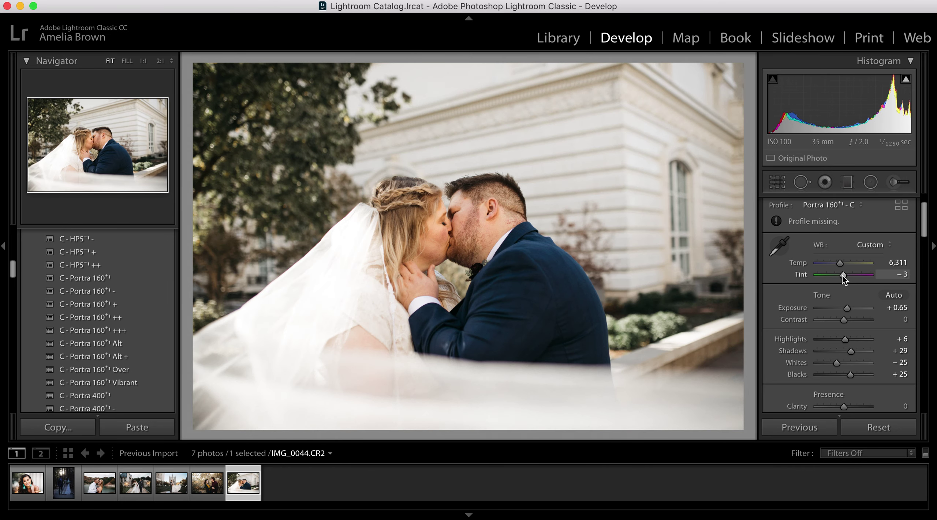
pyautogui.press('\\')
pyautogui.press('\\')
# Apply the C - Portra 160 preset to IMG_8125.CR2, then set Exposure to +2.05, Temp to 7,931 and Tint to +5
pyautogui.click(69, 488)
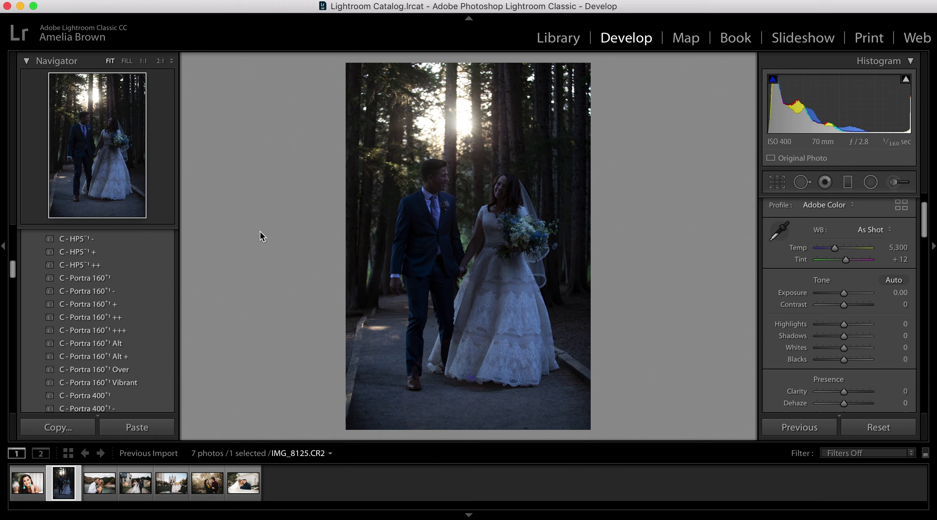
pyautogui.click(139, 278)
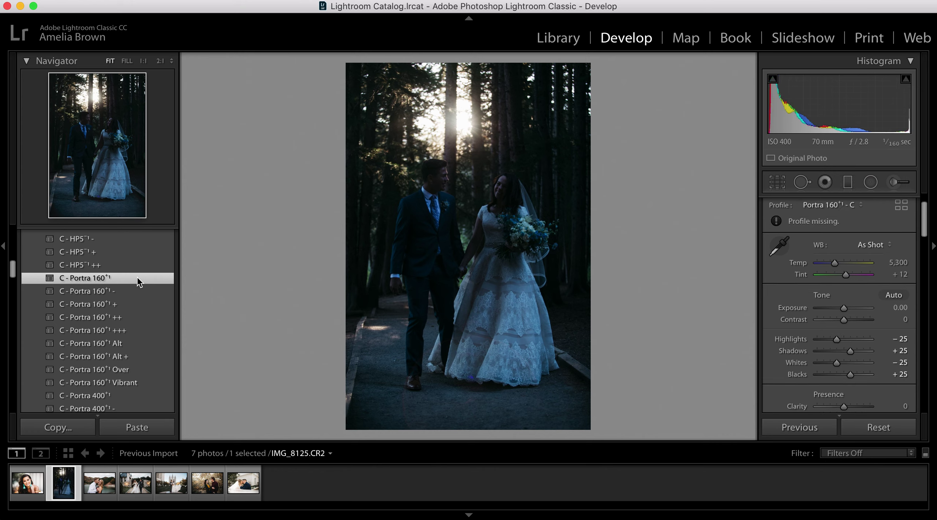
pyautogui.moveTo(845, 312); pyautogui.dragTo(853, 311)
pyautogui.moveTo(834, 263); pyautogui.dragTo(846, 278)
# Set Green Saturation to -42 and Yellow Saturation to 0, and tone the shadows with split-toning Hue 24 and Saturation 3
pyautogui.scroll(-10, 852, 345)
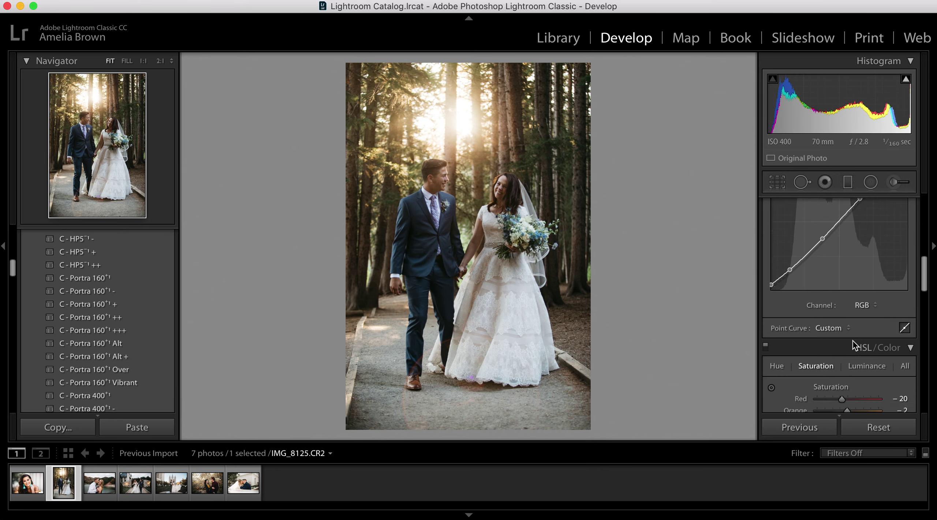
pyautogui.moveTo(839, 317)
pyautogui.mouseDown()
pyautogui.moveTo(837, 307)
pyautogui.moveTo(848, 314)
pyautogui.mouseUp()
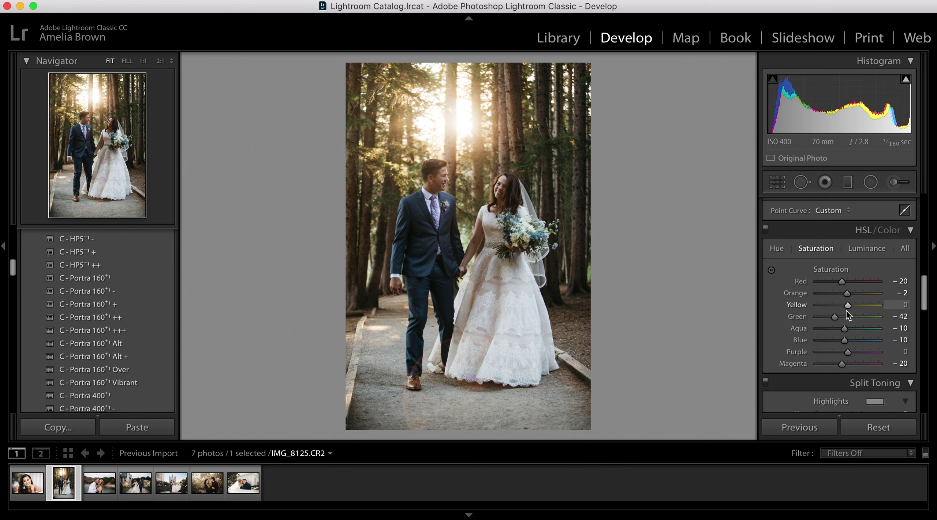
pyautogui.scroll(-8, 848, 315)
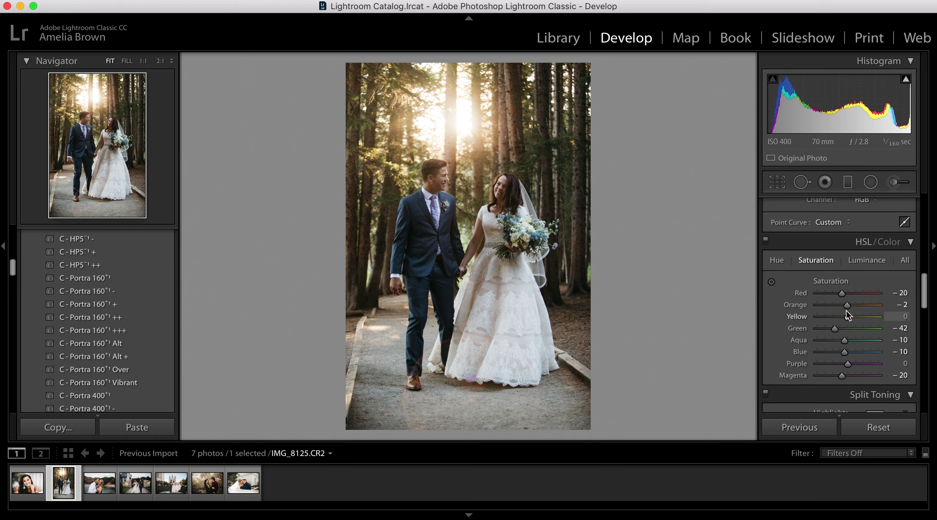
pyautogui.moveTo(820, 324); pyautogui.dragTo(824, 325)
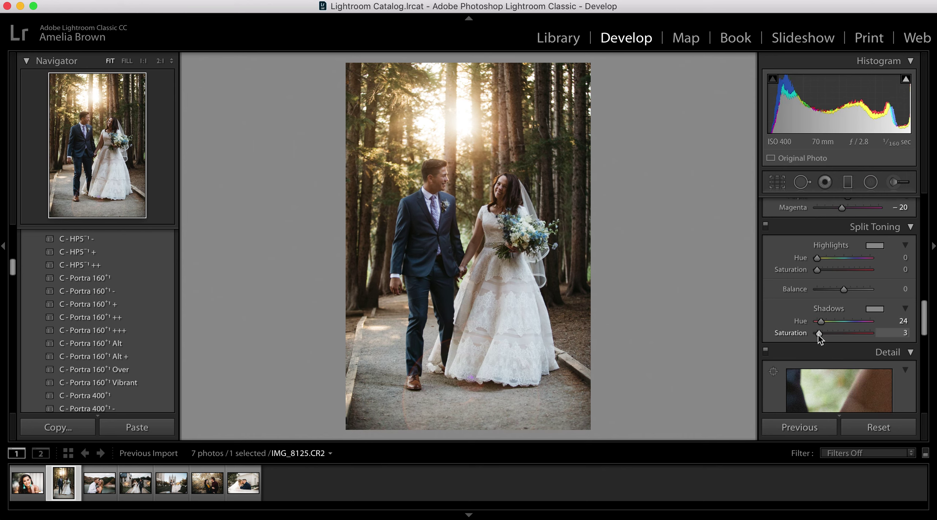
# Add a Highlight Priority post-crop vignette to the forest photo with Amount -8 and Midpoint 17
pyautogui.scroll(-8, 818, 335)
pyautogui.scroll(-5, 822, 336)
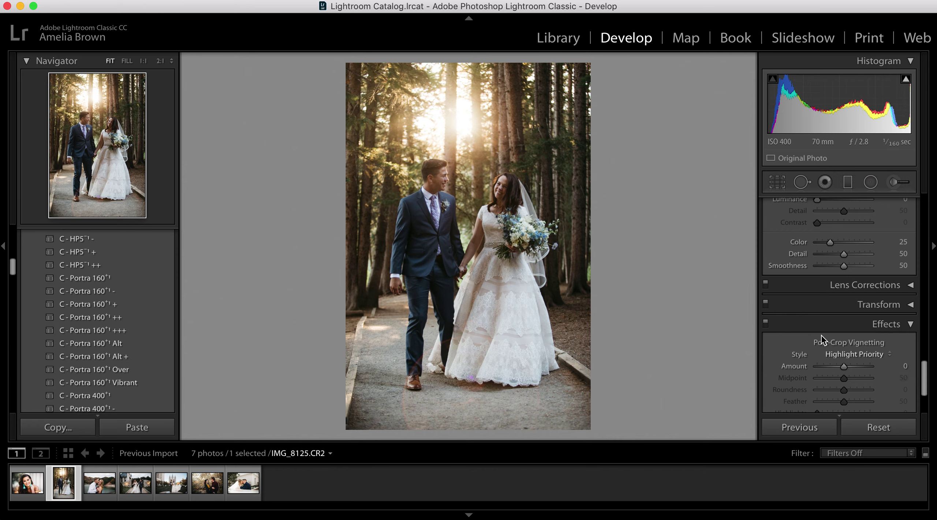
pyautogui.scroll(-2, 846, 340)
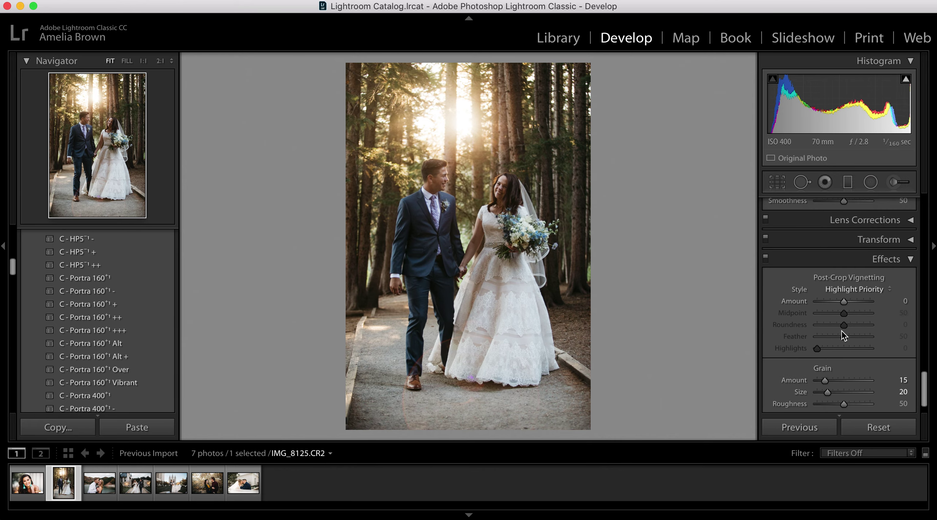
pyautogui.moveTo(843, 292); pyautogui.dragTo(842, 292)
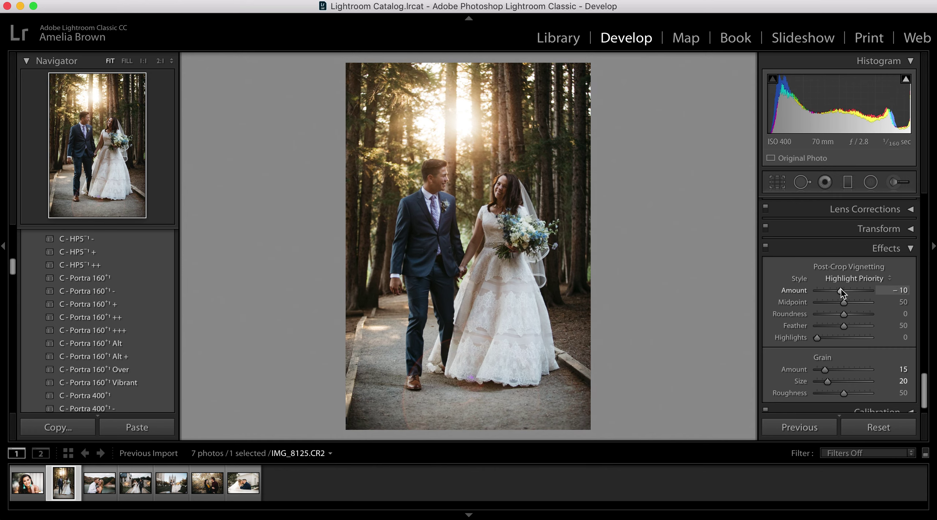
pyautogui.moveTo(843, 303); pyautogui.dragTo(826, 303)
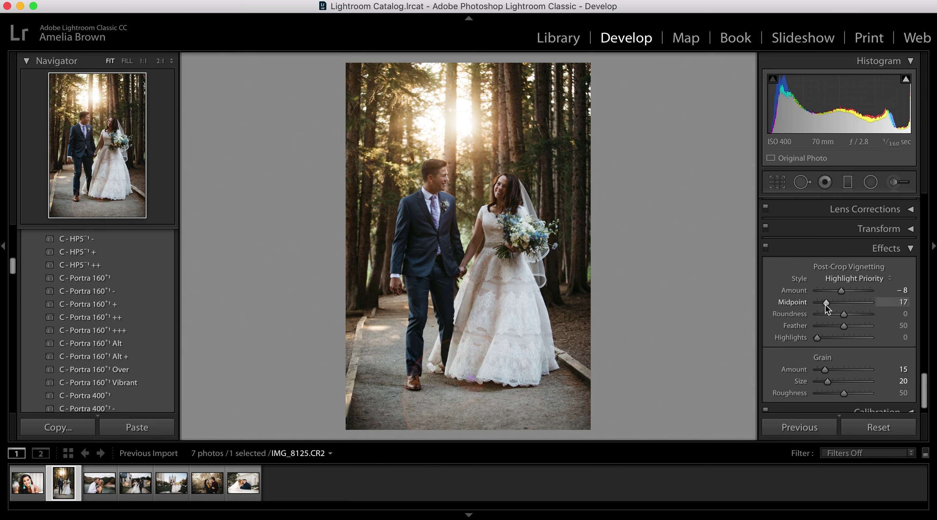
# Refine the forest photo's tone to Contrast +15, Temp 8,913 and Exposure +1.75
pyautogui.scroll(15, 826, 307)
pyautogui.moveTo(851, 349); pyautogui.dragTo(848, 345)
pyautogui.scroll(-1, 851, 384)
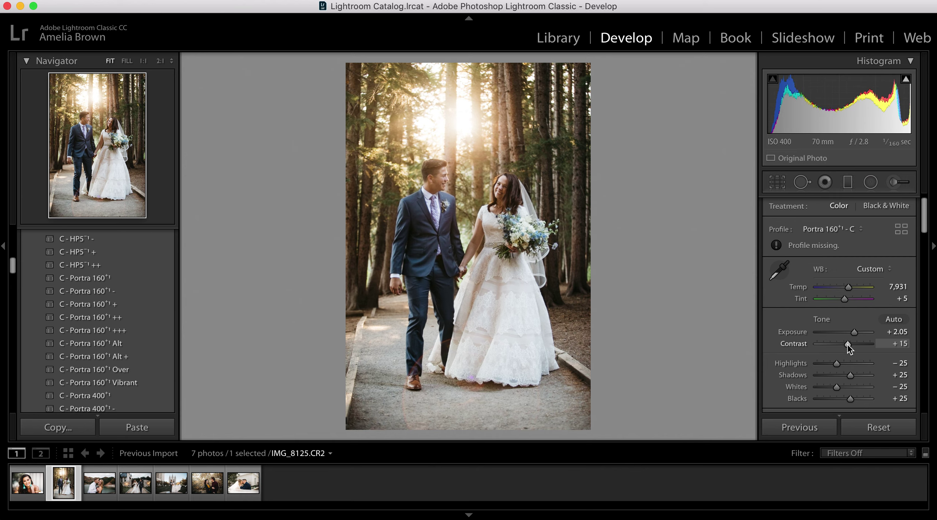
pyautogui.moveTo(849, 291); pyautogui.dragTo(851, 292)
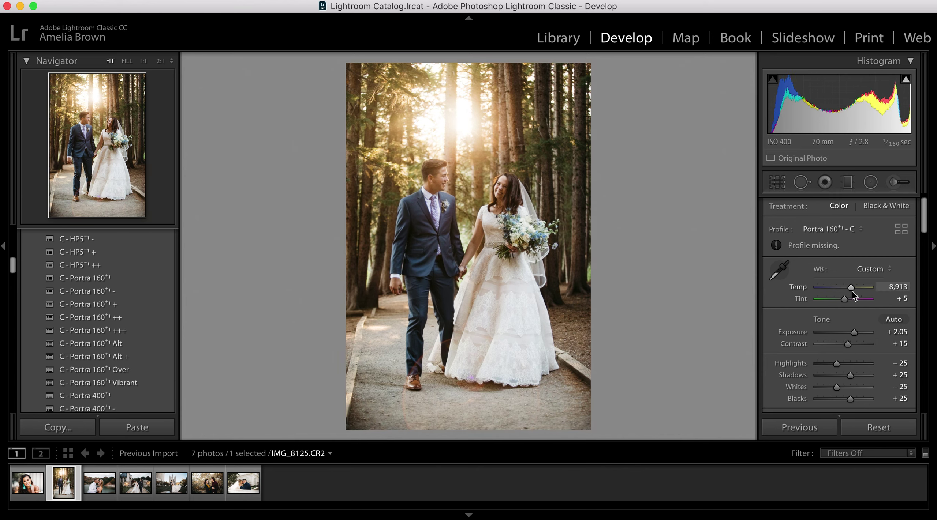
pyautogui.moveTo(854, 339); pyautogui.dragTo(852, 339)
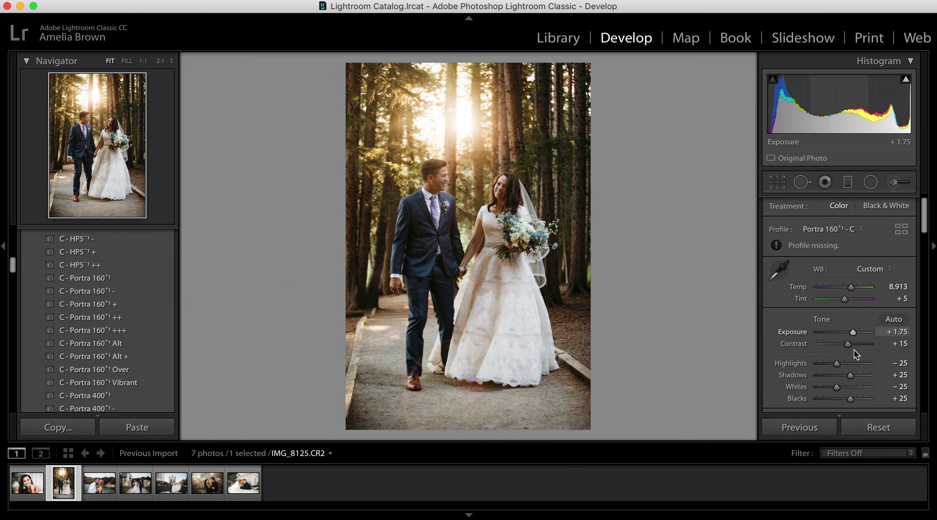
# Lower the forest photo's Vibrance to -8 and compare the edit with the original
pyautogui.scroll(-5, 849, 366)
pyautogui.moveTo(843, 362); pyautogui.dragTo(841, 363)
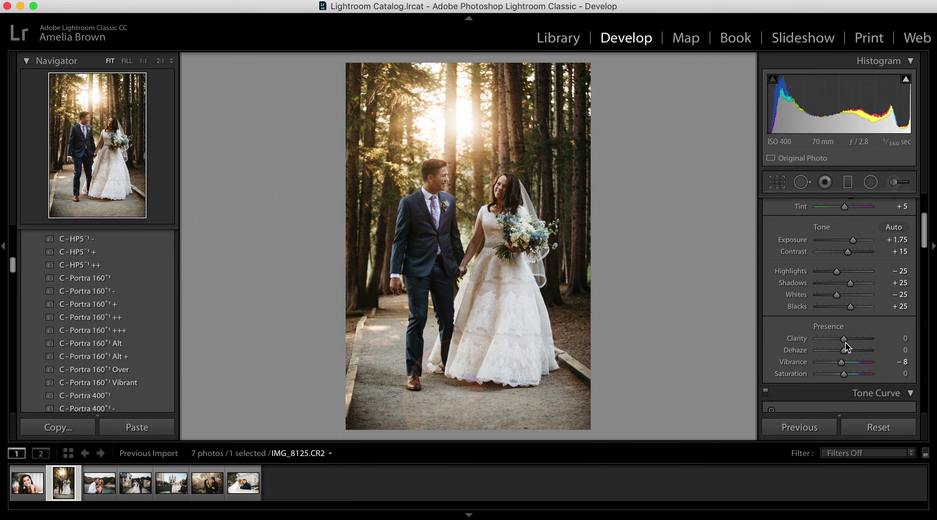
pyautogui.press('\\')
pyautogui.press('\\')
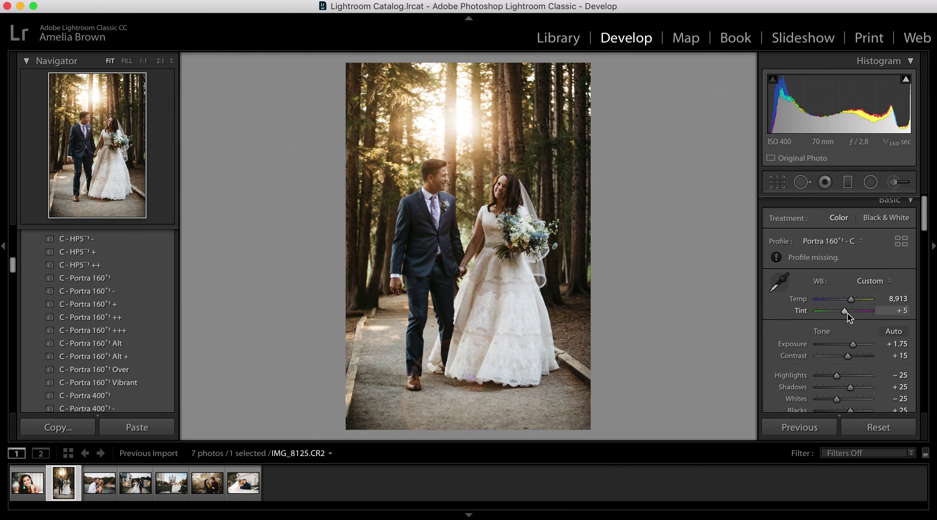
# Adjust IMG_8125.CR2 to Tint +17, Highlights -80, Exposure +2.20, Vibrance -15 and Saturation -2
pyautogui.moveTo(846, 313); pyautogui.dragTo(849, 315)
pyautogui.moveTo(848, 312); pyautogui.dragTo(846, 312)
pyautogui.moveTo(837, 376); pyautogui.dragTo(822, 375)
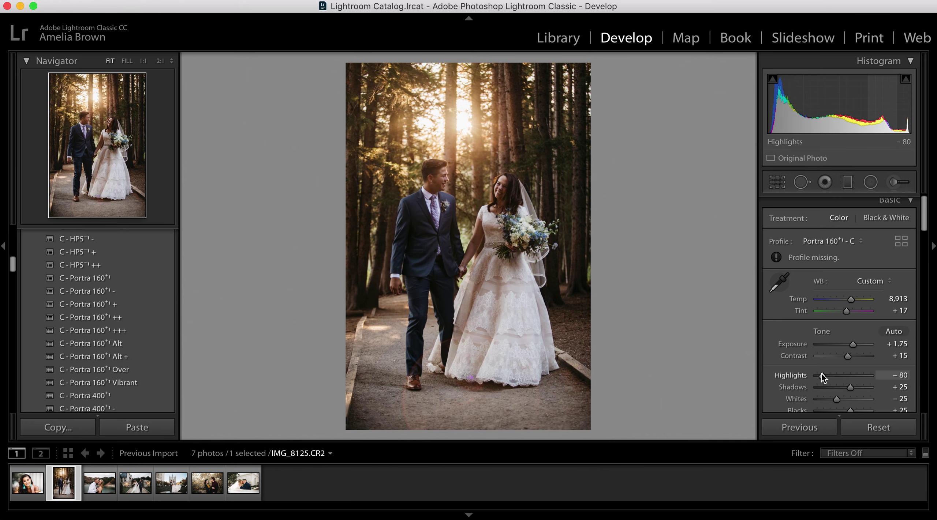
pyautogui.moveTo(853, 345); pyautogui.dragTo(842, 391)
pyautogui.scroll(-5, 856, 350)
# Compare the edited IMG_8125.CR2 with its original version
pyautogui.press('\\')
pyautogui.press('\\')
pyautogui.press('\\')
pyautogui.press('\\')
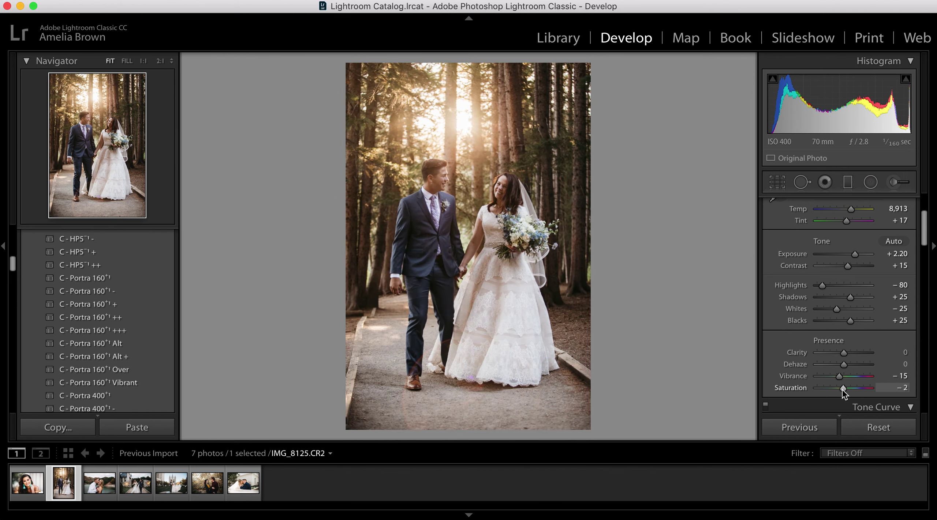
pyautogui.press('\\')
pyautogui.press('\\')
# Review the other edited photos one after another, from IMG_8194.CR2 through IMG_0044.CR2 and back to IMG_8336.CR2
pyautogui.press('Right')
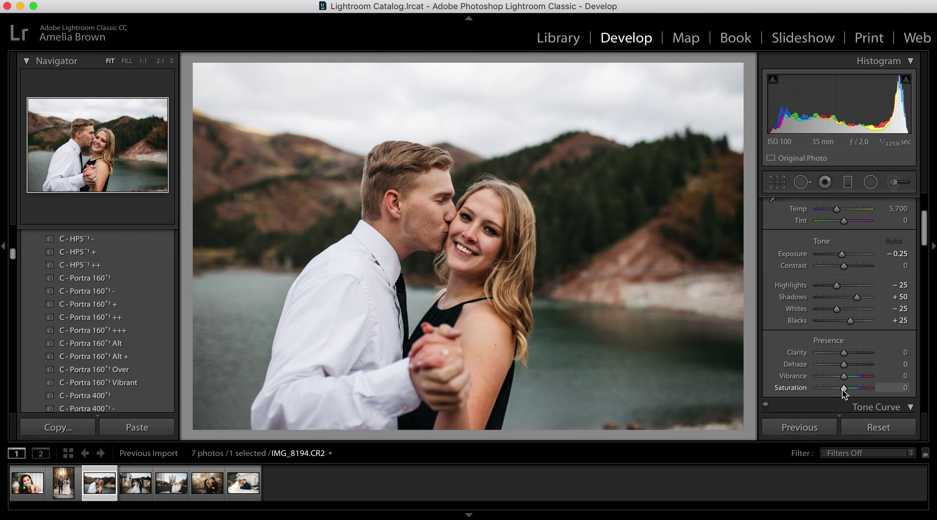
pyautogui.press('Right')
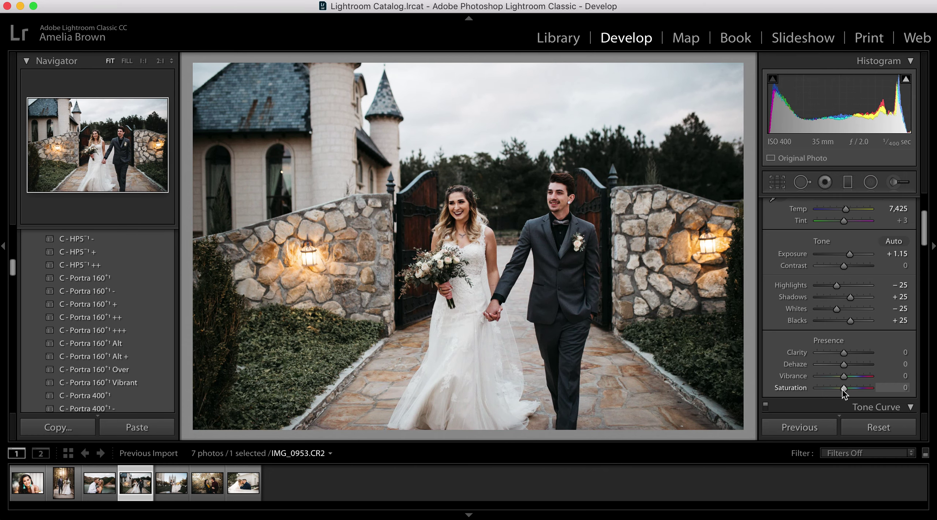
pyautogui.press('Right')
pyautogui.press('Right')
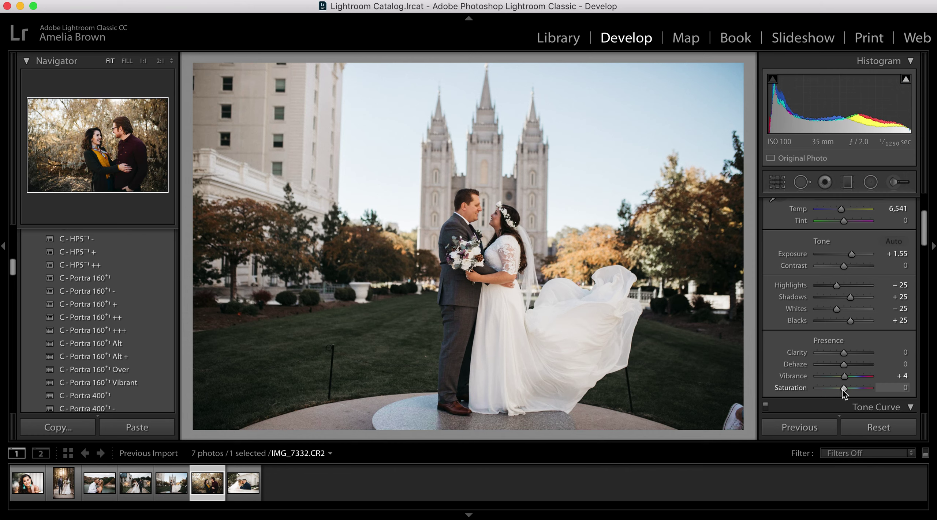
pyautogui.press('Right')
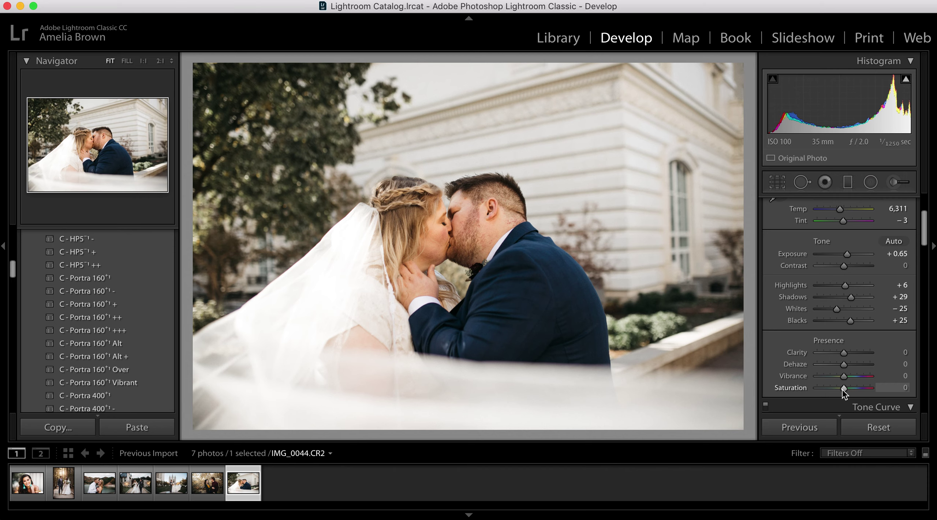
pyautogui.press('Left')
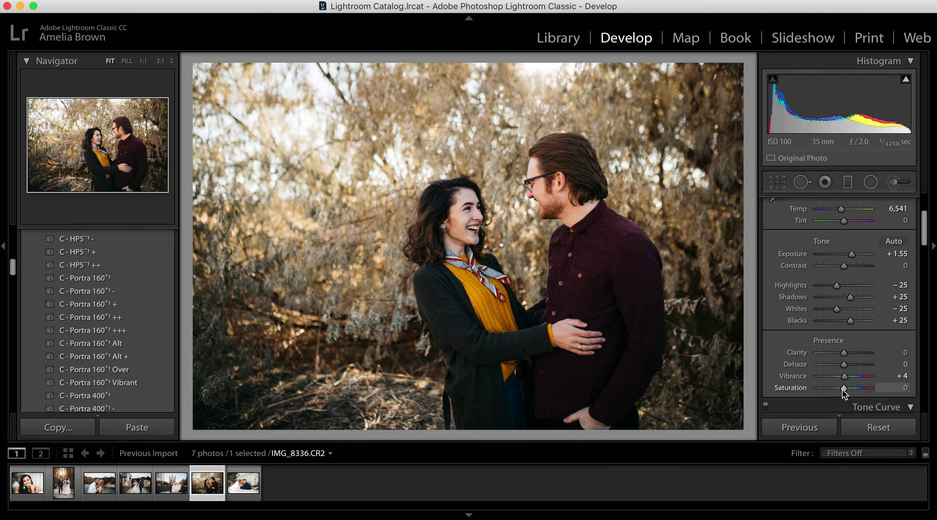